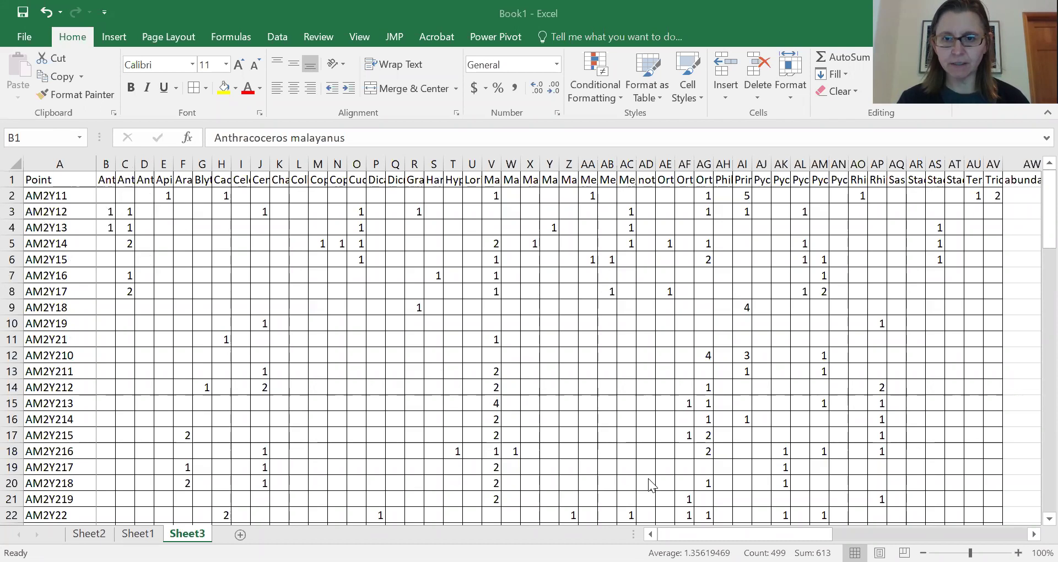
- Review the species count matrix across its columns as far as the abundance and richness columns
{"action": "scroll", "coordinate": [648, 479], "scroll_direction": "right", "scroll_amount": 6}
{"action": "scroll", "coordinate": [648, 478], "scroll_direction": "left", "scroll_amount": 6}
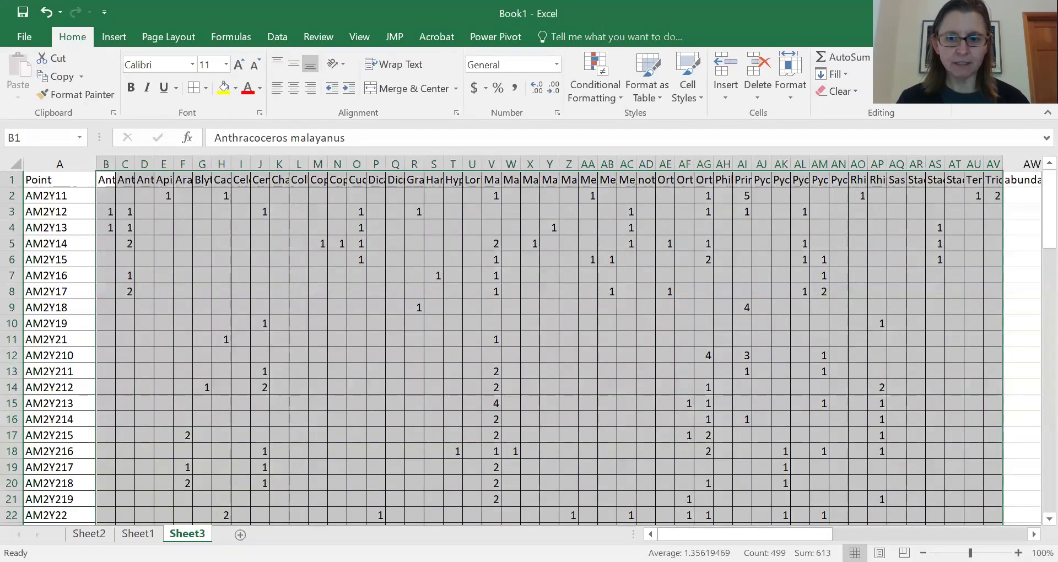
{"action": "left_click", "coordinate": [795, 447]}
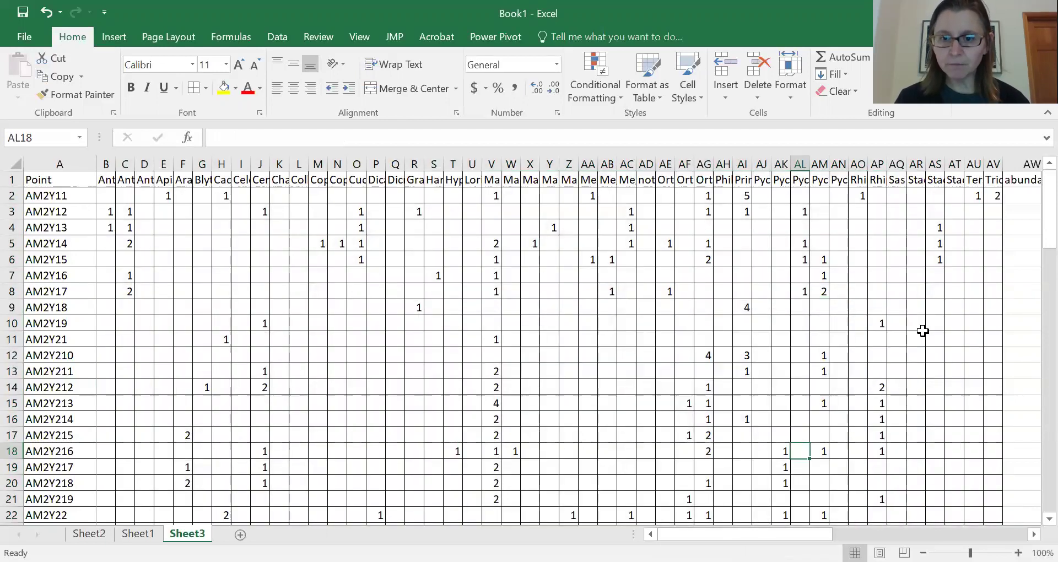
{"action": "scroll", "coordinate": [870, 462], "scroll_direction": "right", "scroll_amount": 3}
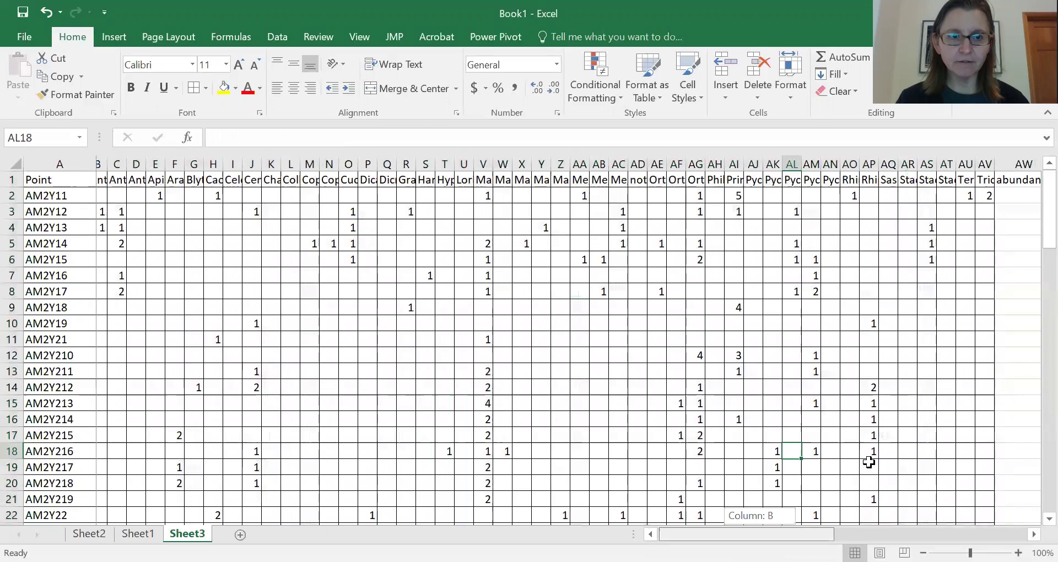
{"action": "scroll", "coordinate": [869, 462], "scroll_direction": "right", "scroll_amount": 5}
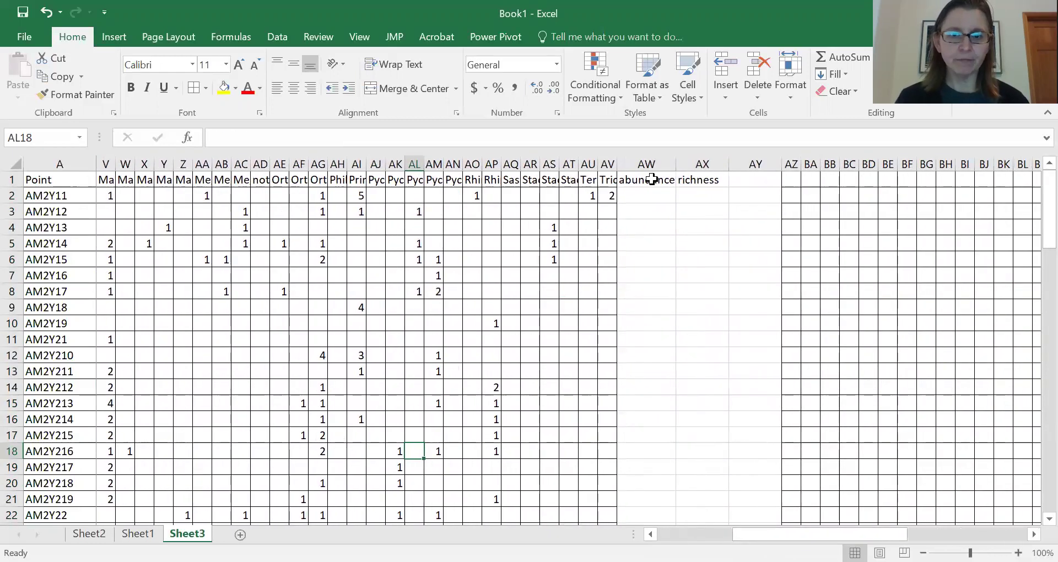
{"action": "left_click", "coordinate": [652, 180]}
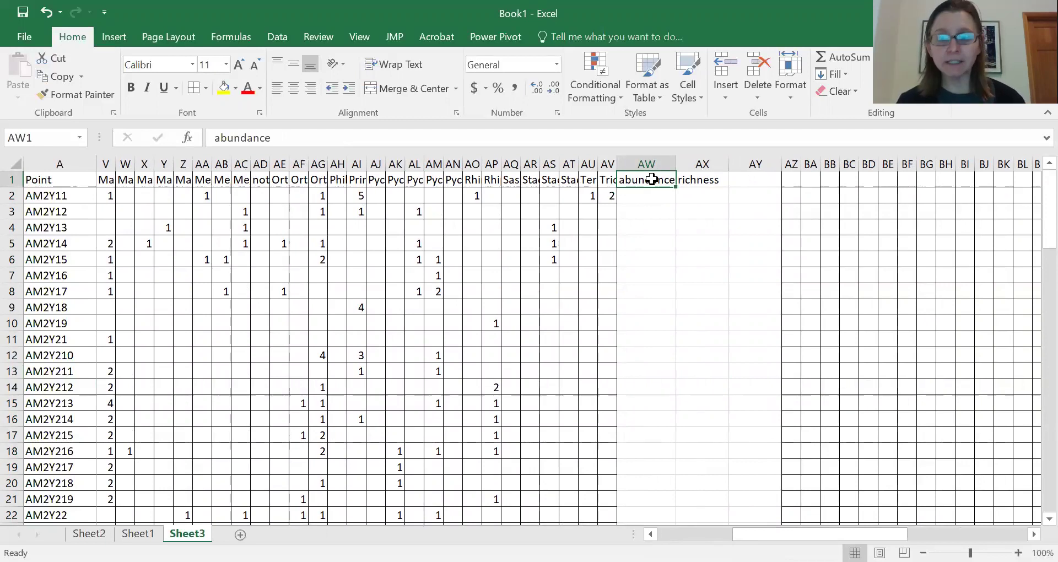
{"action": "left_click", "coordinate": [825, 55]}
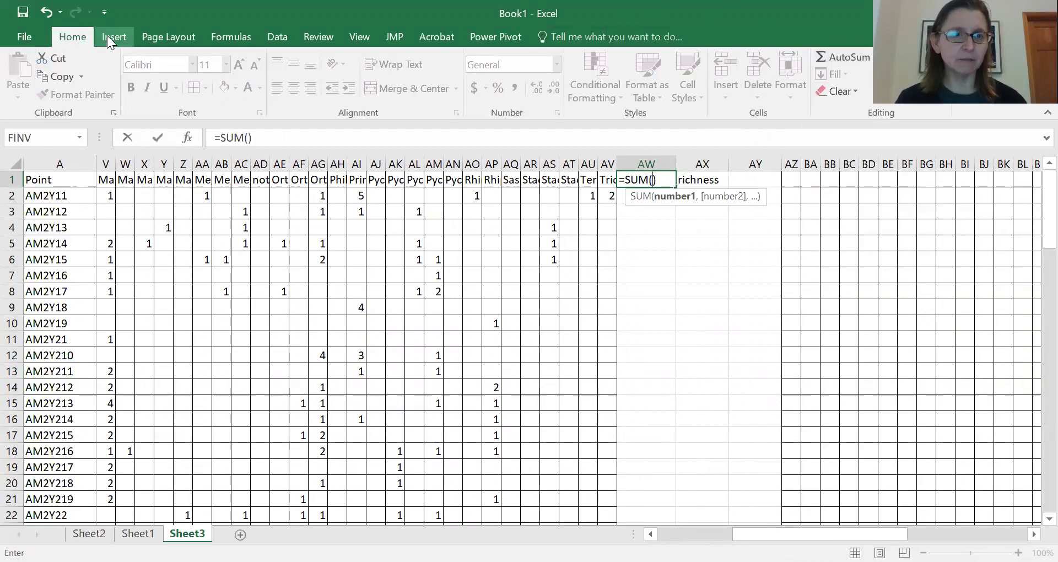
{"action": "left_click", "coordinate": [42, 11]}
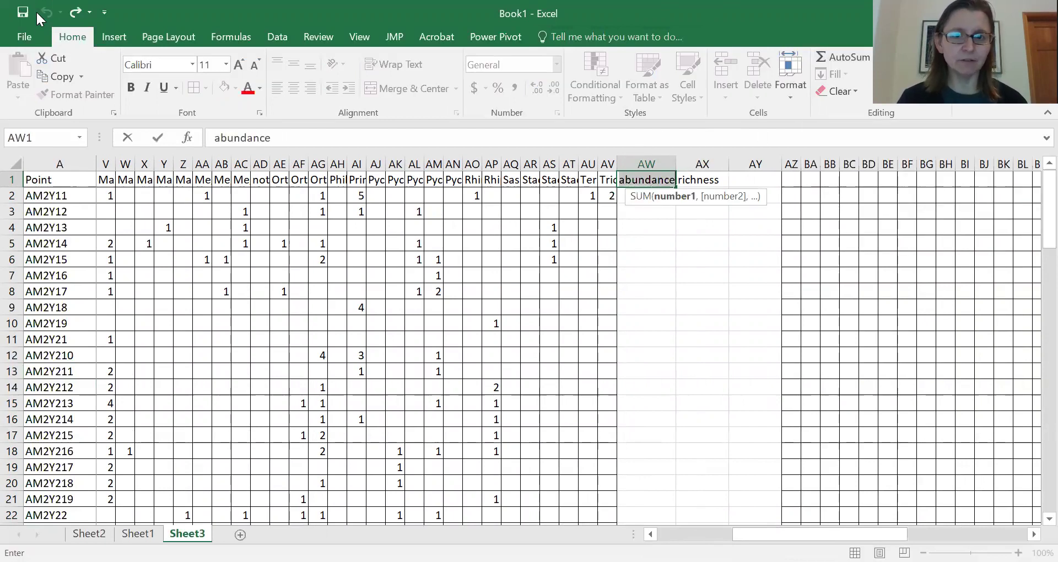
{"action": "left_click", "coordinate": [698, 371]}
- Enter the formula =SUM(B2:AV2) in AW2 to total the abundance for the first point
{"action": "left_click", "coordinate": [641, 196]}
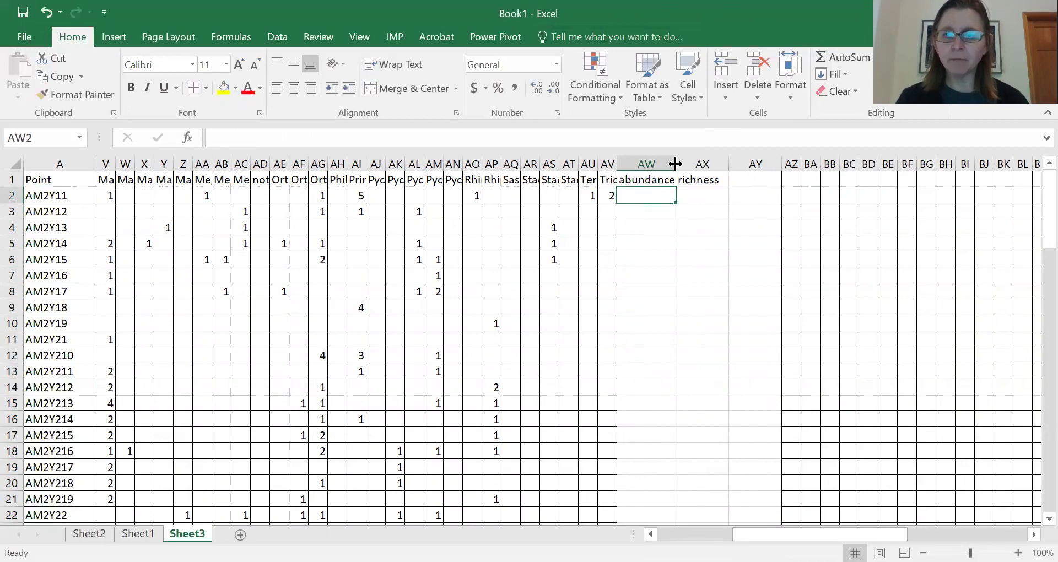
{"action": "left_click", "coordinate": [850, 53]}
{"action": "left_click", "coordinate": [606, 197]}
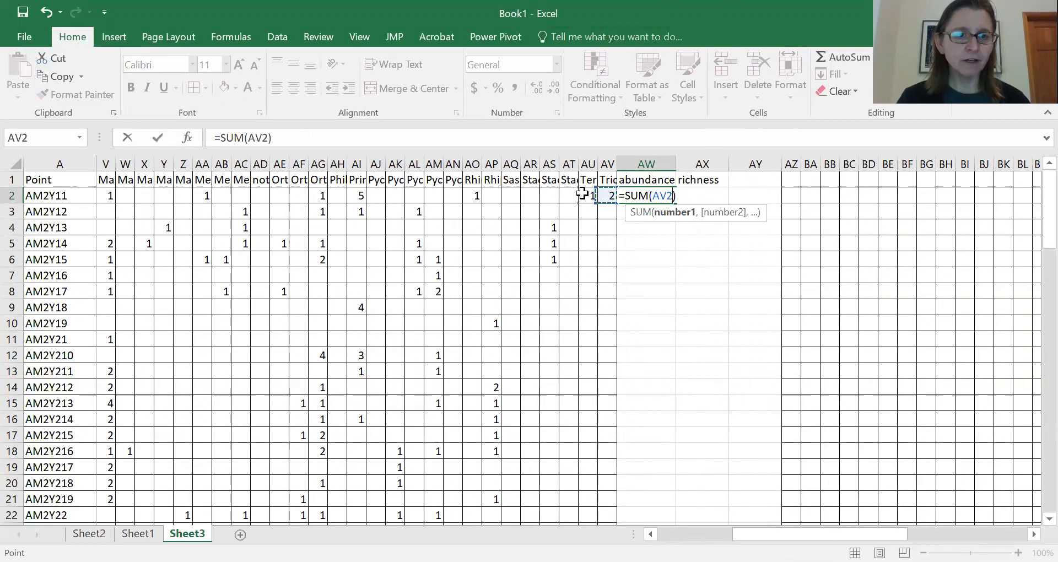
{"action": "left_click_drag", "start_coordinate": [582, 193], "coordinate": [112, 201]}
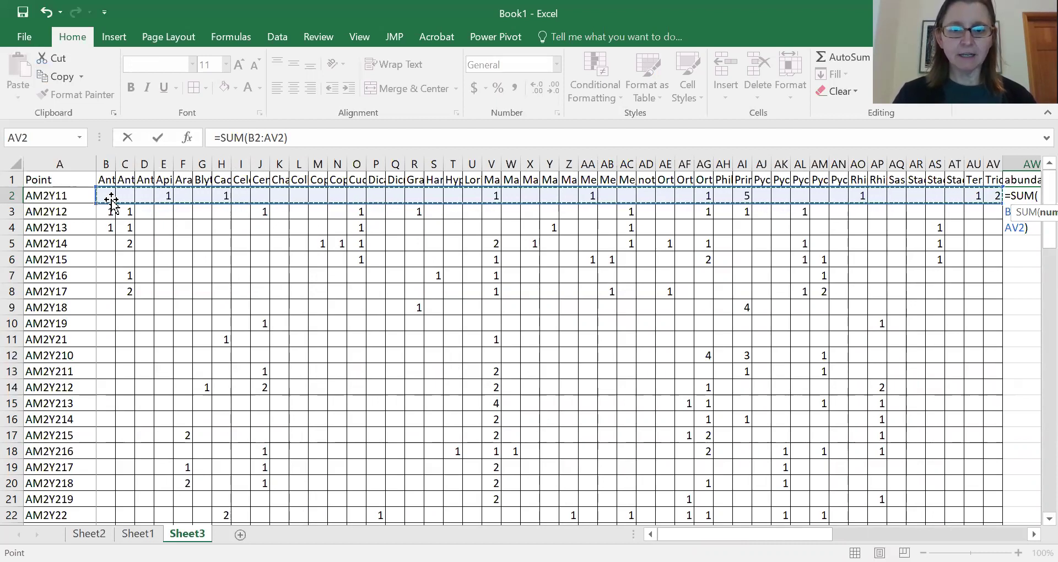
{"action": "key", "text": "Return"}
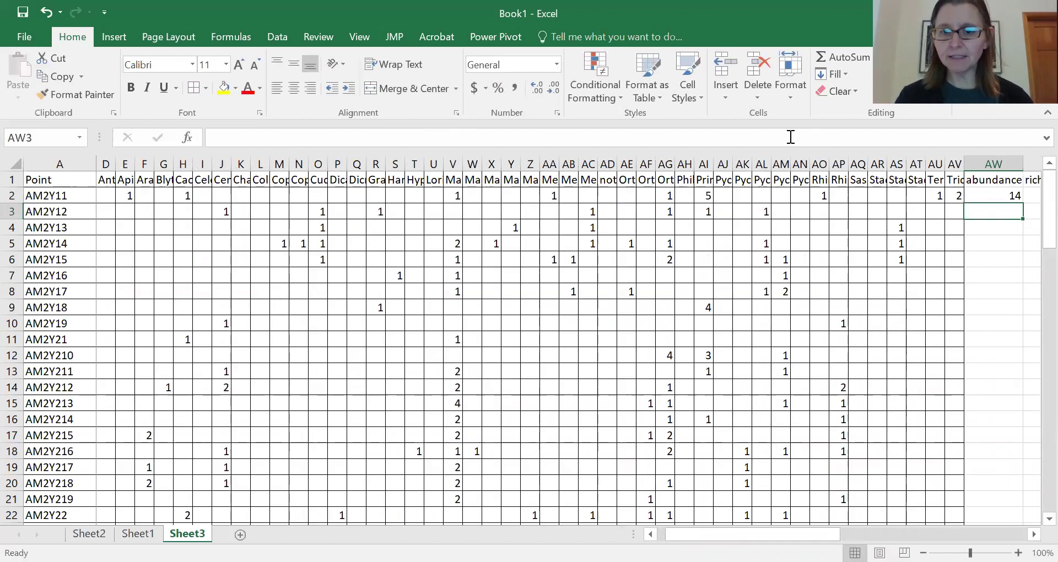
- Fill the abundance sum formula from AW2 down to AW90 for all points
{"action": "scroll", "coordinate": [618, 231], "scroll_direction": "right", "scroll_amount": 7}
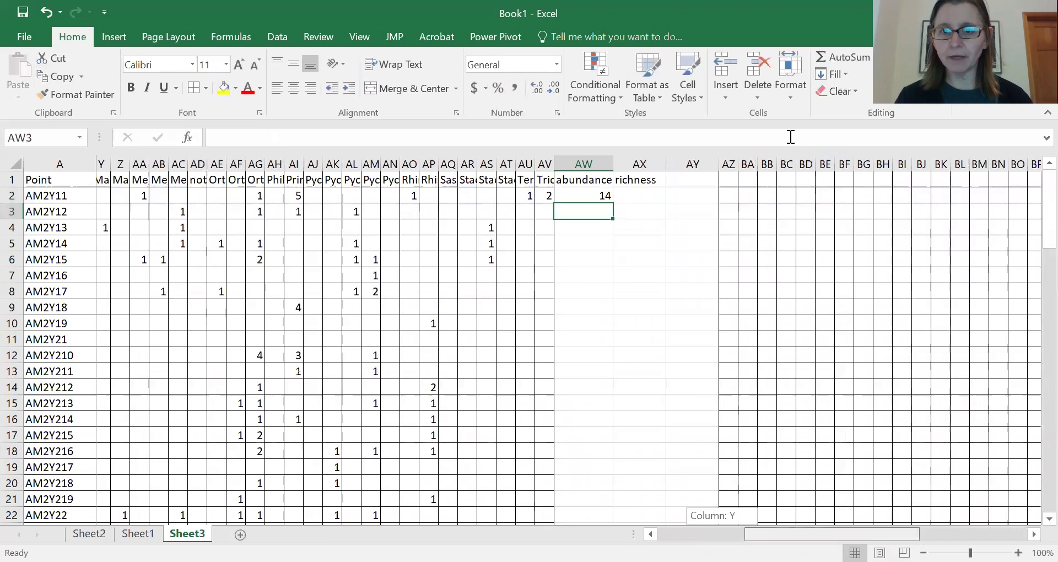
{"action": "key", "text": "Up"}
{"action": "left_click_drag", "start_coordinate": [618, 203], "coordinate": [620, 495]}
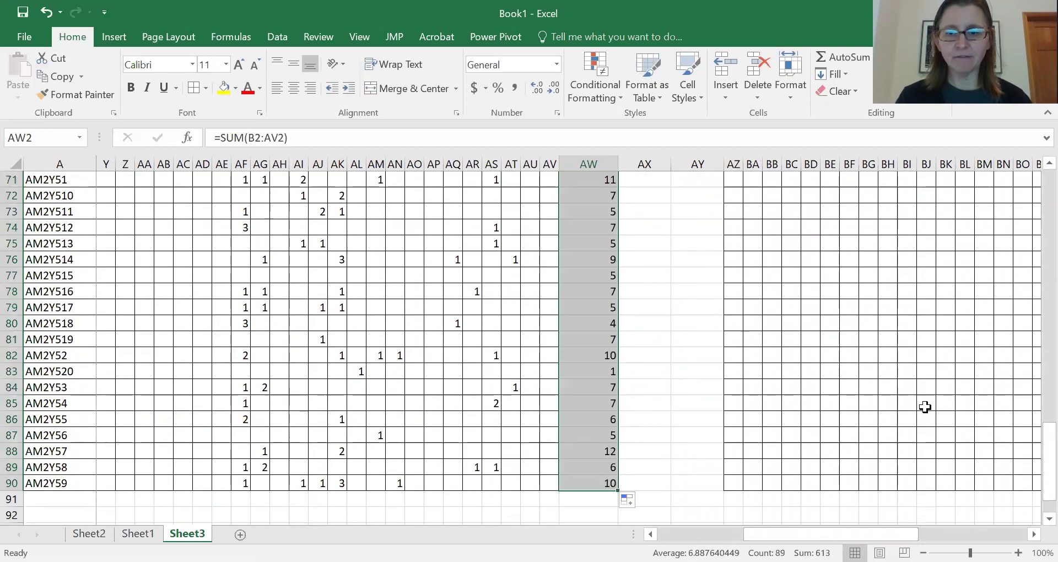
{"action": "left_click_drag", "start_coordinate": [1035, 465], "coordinate": [1036, 185]}
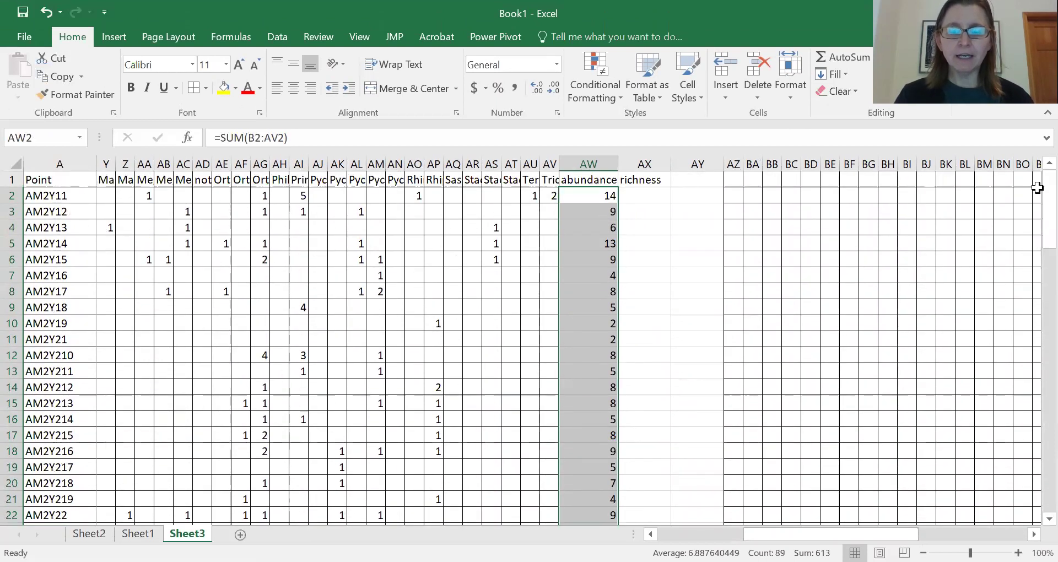
- Enter the formula =COUNT(B2:AV2) in AX2 to calculate species richness for the first point
{"action": "left_click", "coordinate": [637, 181]}
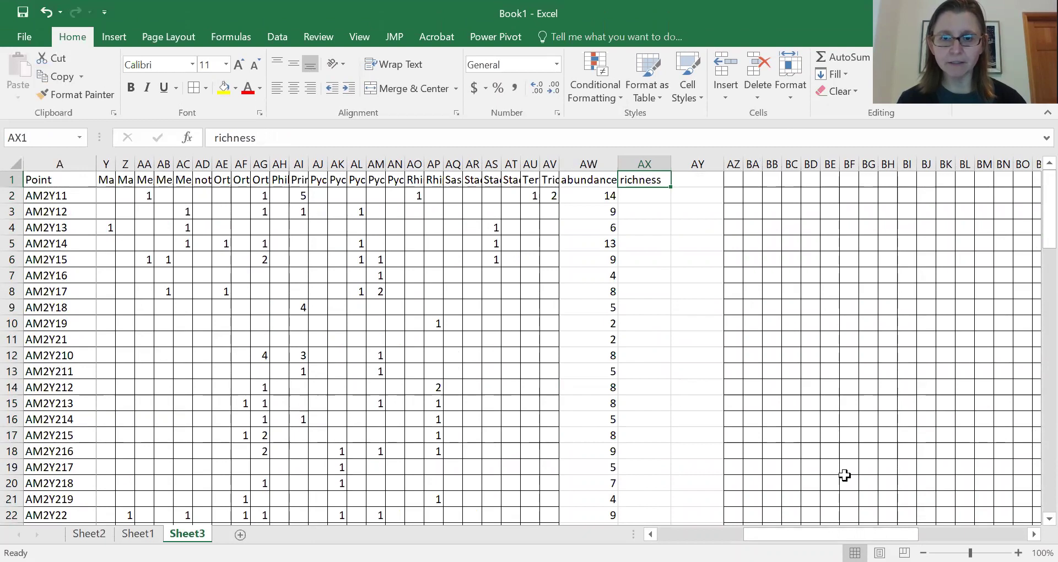
{"action": "key", "text": "Down"}
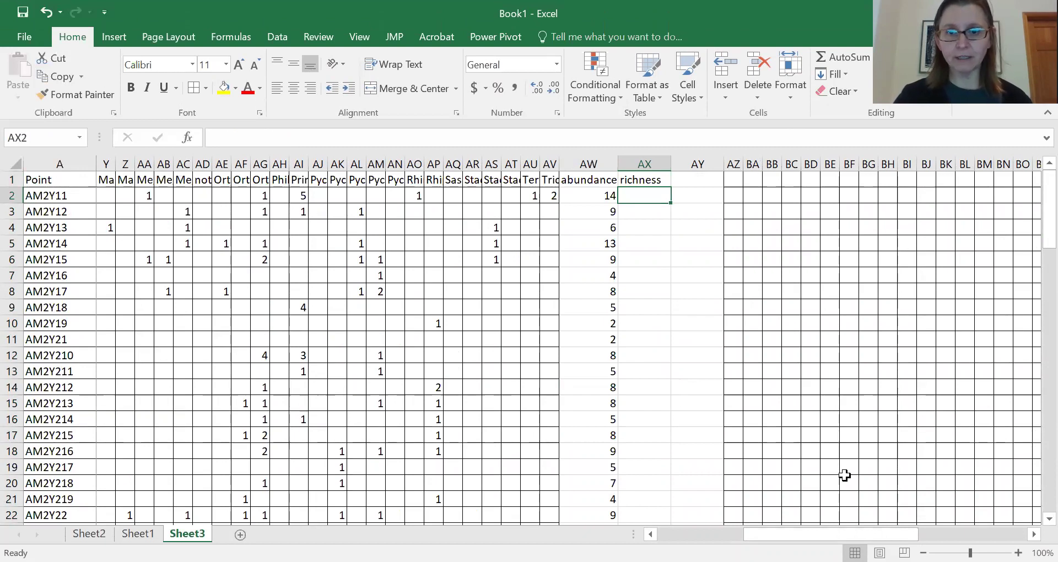
{"action": "type", "text": "="}
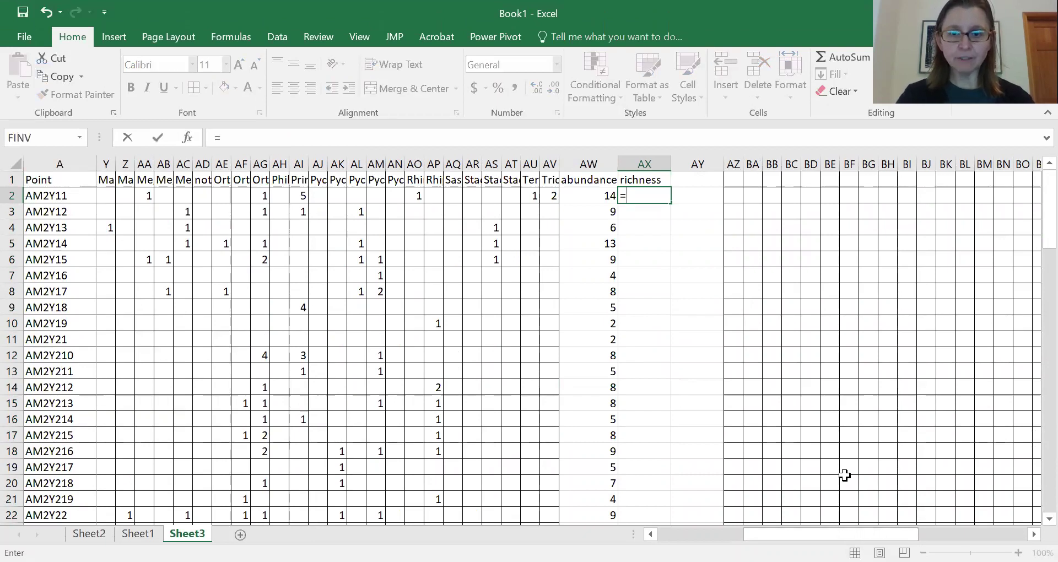
{"action": "type", "text": "count("}
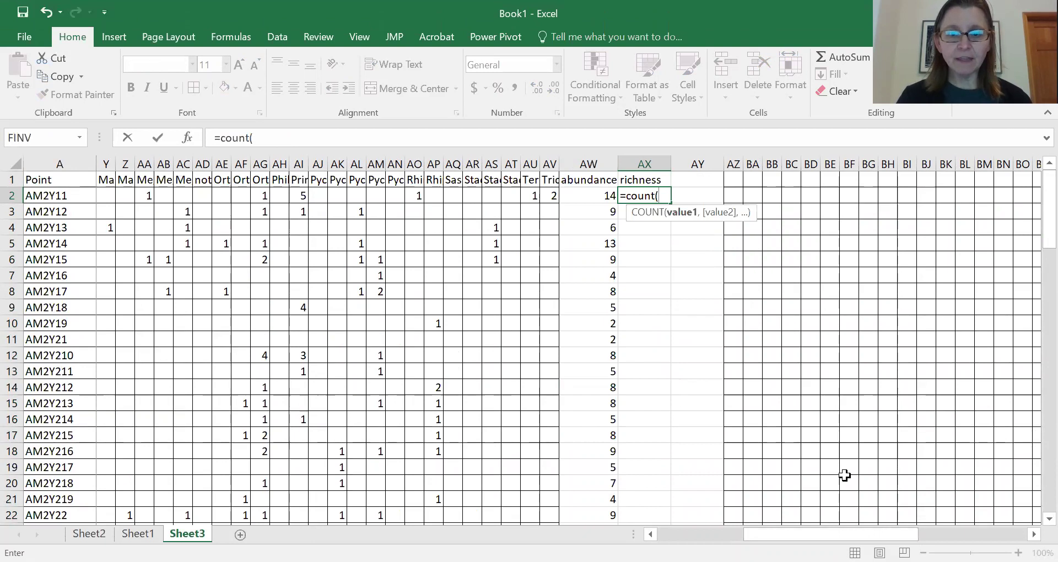
{"action": "left_click", "coordinate": [546, 196]}
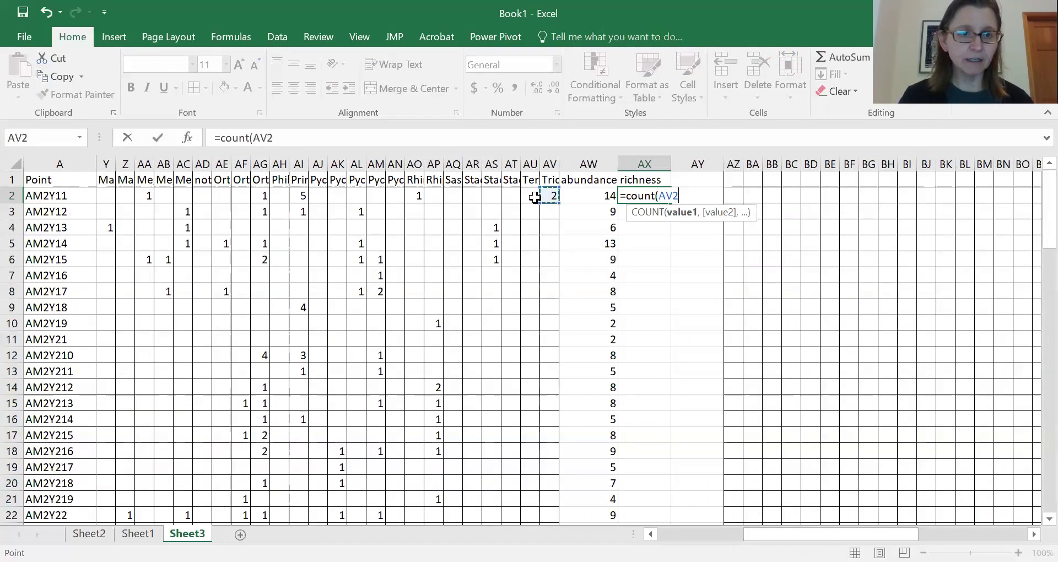
{"action": "left_click_drag", "start_coordinate": [534, 197], "coordinate": [108, 197]}
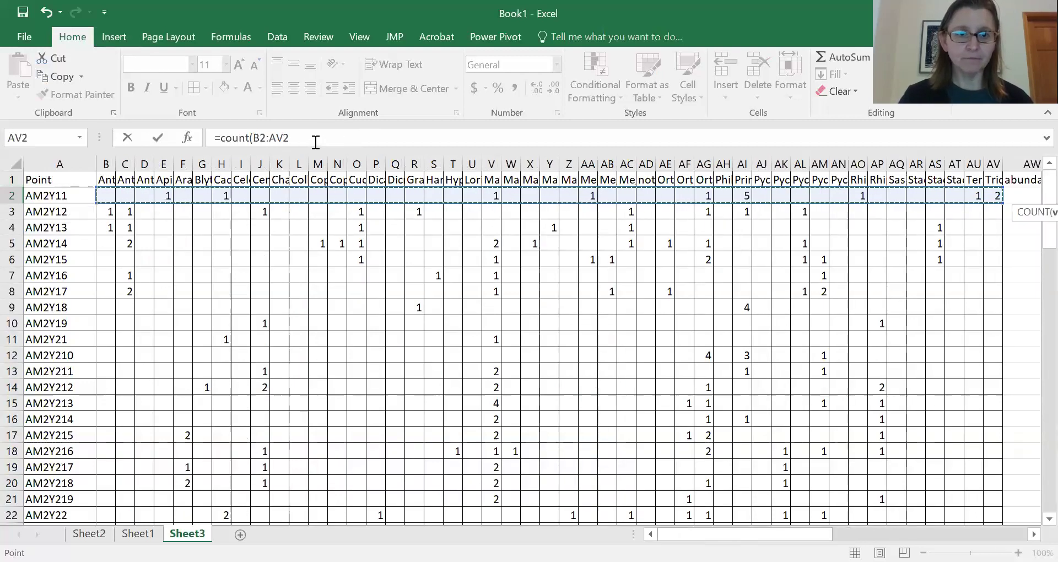
{"action": "key", "text": "Return"}
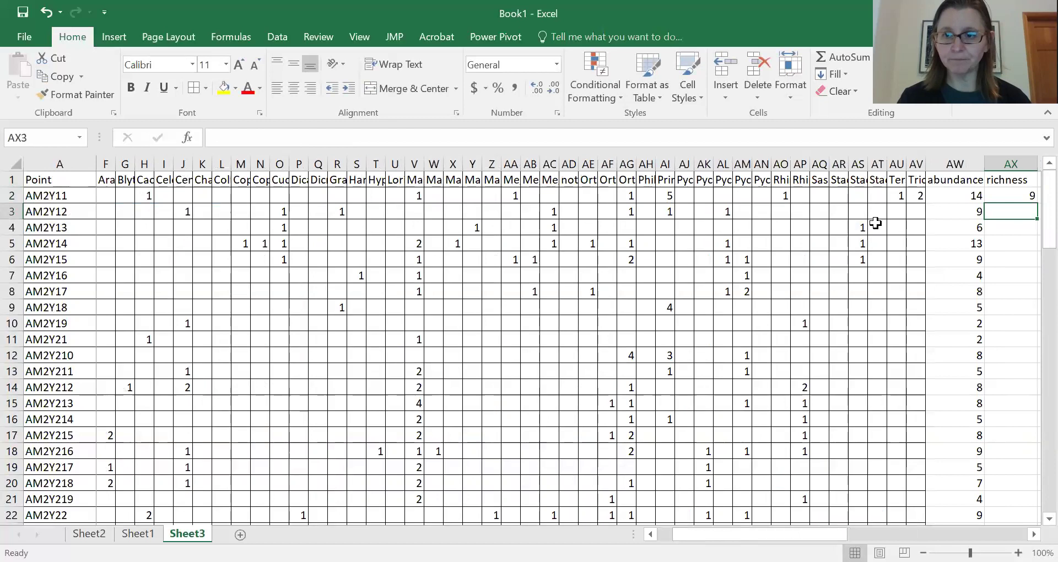
- Fill the richness count formula from AX2 down to AX90 for all points
{"action": "left_click_drag", "start_coordinate": [760, 534], "coordinate": [806, 534]}
{"action": "left_click", "coordinate": [788, 194]}
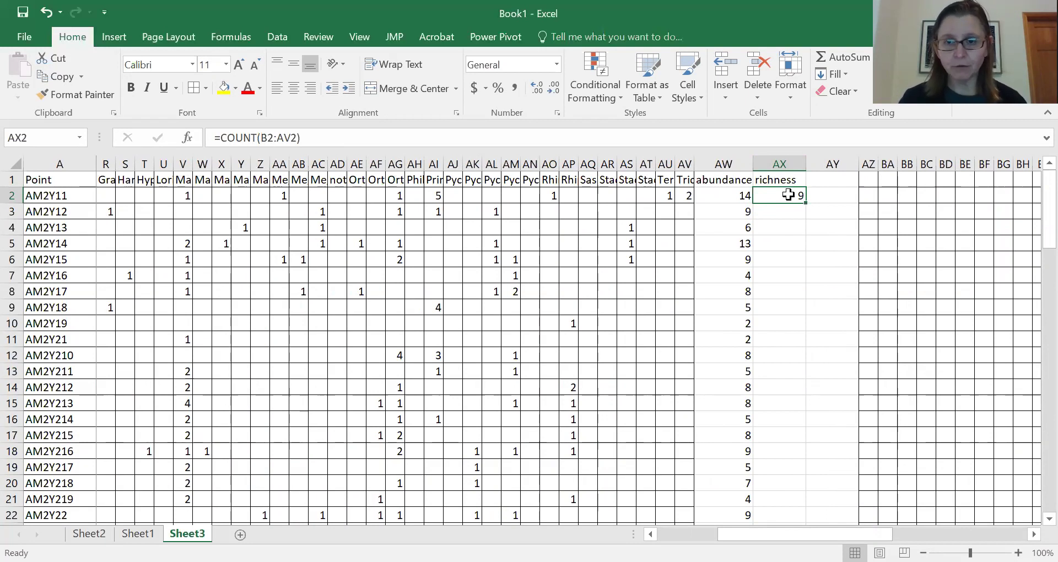
{"action": "left_click_drag", "start_coordinate": [805, 203], "coordinate": [783, 475]}
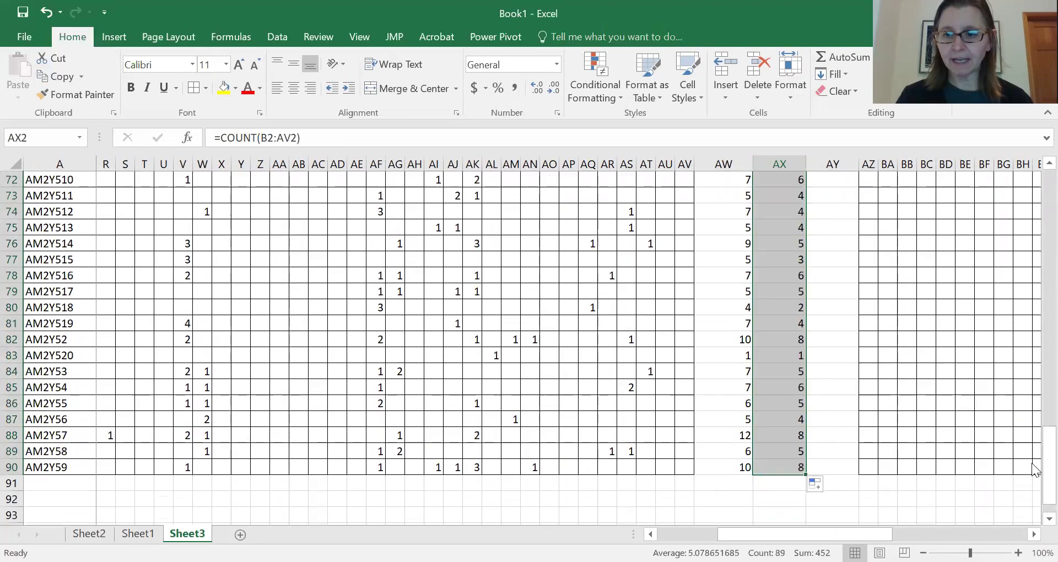
{"action": "left_click_drag", "start_coordinate": [1035, 469], "coordinate": [1034, 206]}
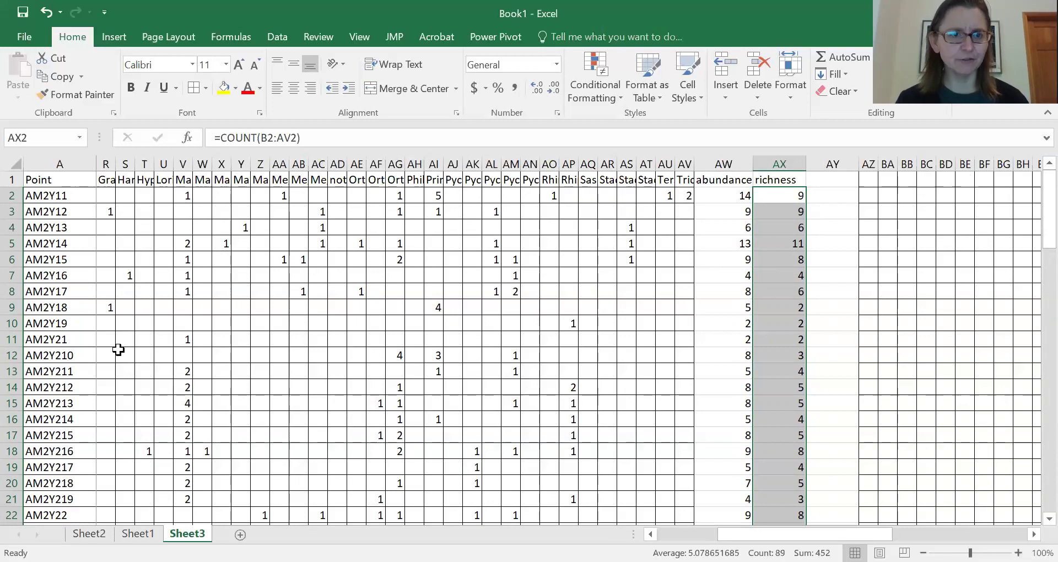
{"action": "left_click", "coordinate": [38, 180]}
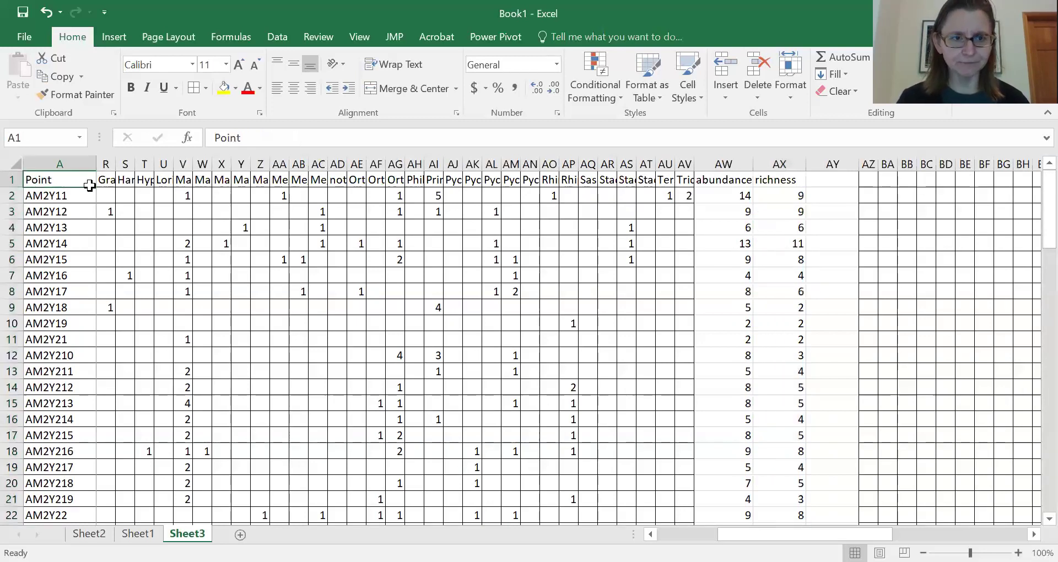
{"action": "left_click_drag", "start_coordinate": [89, 186], "coordinate": [183, 196]}
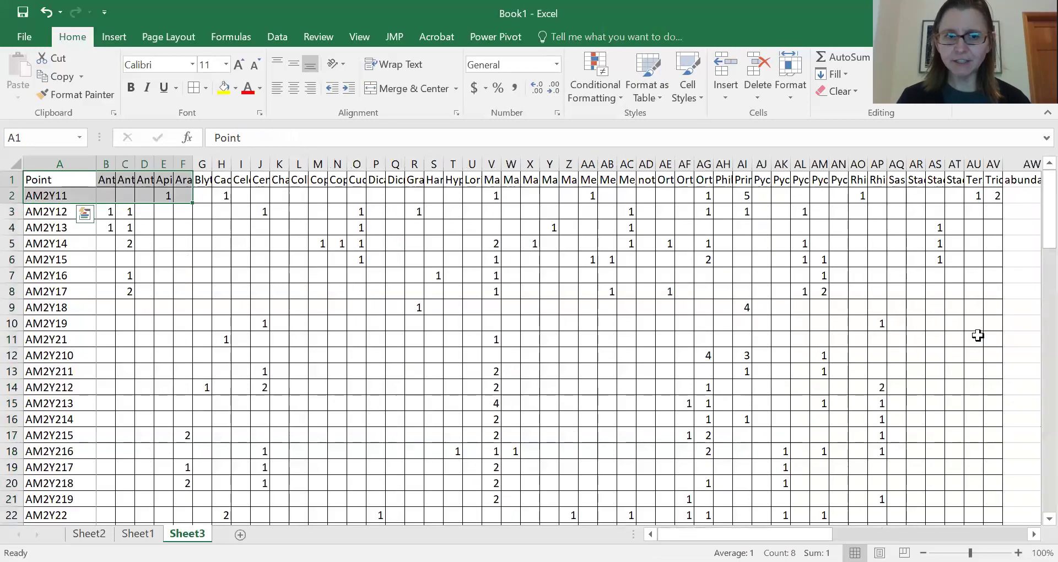
{"action": "left_click", "coordinate": [39, 181]}
- Copy the species counts and abundance column (B1:AW90) and paste them as values only, starting at AZ1
{"action": "left_click_drag", "start_coordinate": [103, 180], "coordinate": [1037, 179]}
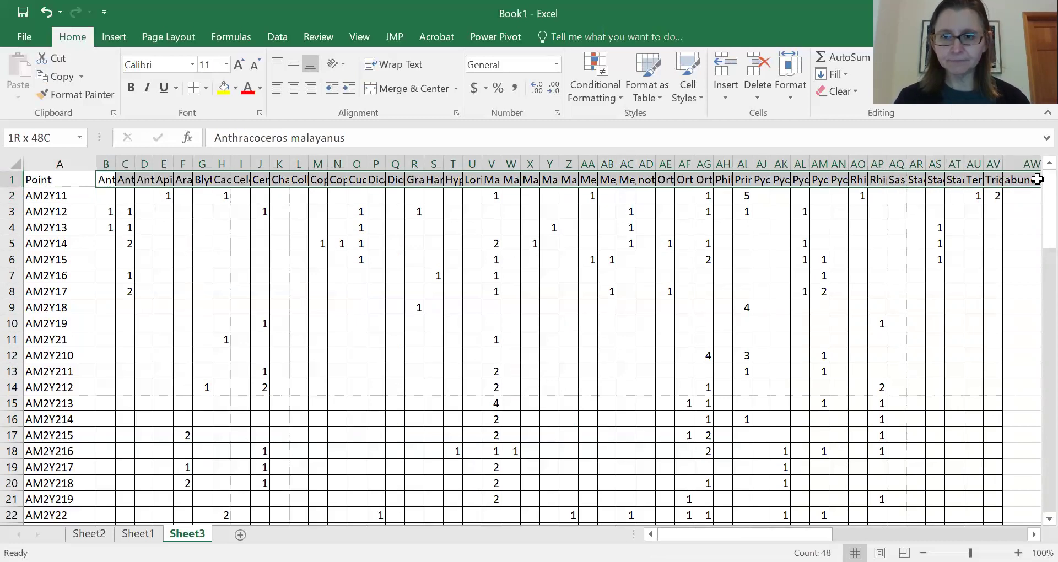
{"action": "left_click_drag", "start_coordinate": [1037, 179], "coordinate": [893, 480]}
{"action": "key", "text": "ctrl+c"}
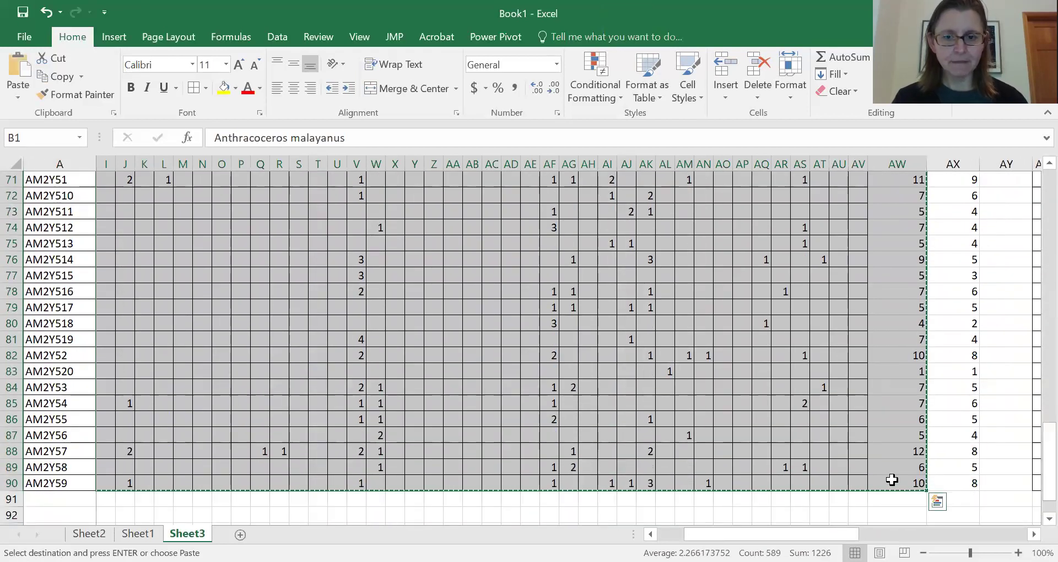
{"action": "scroll", "coordinate": [855, 483], "scroll_direction": "right", "scroll_amount": 10}
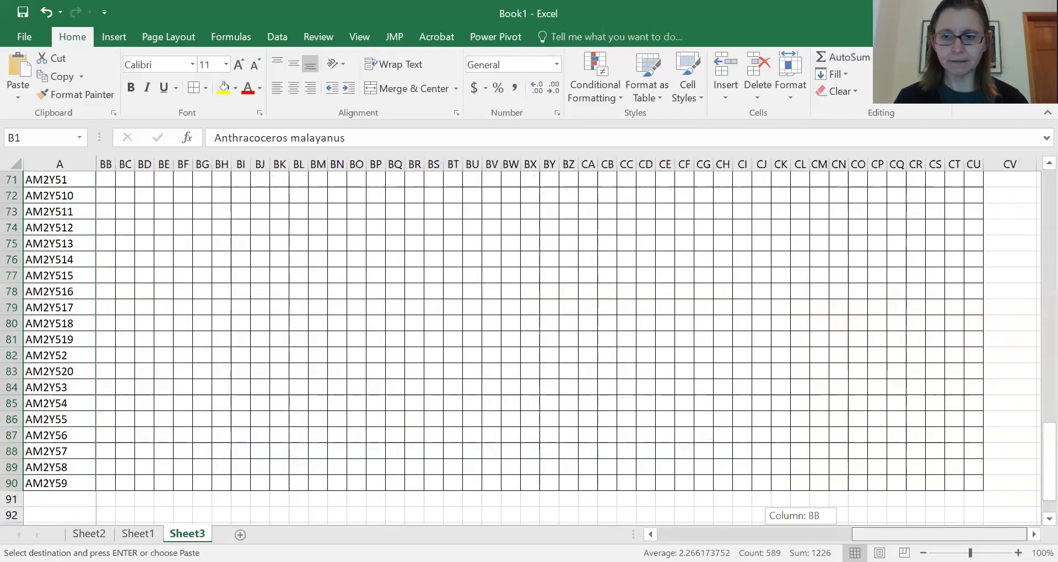
{"action": "scroll", "coordinate": [1032, 366], "scroll_direction": "up", "scroll_amount": 20}
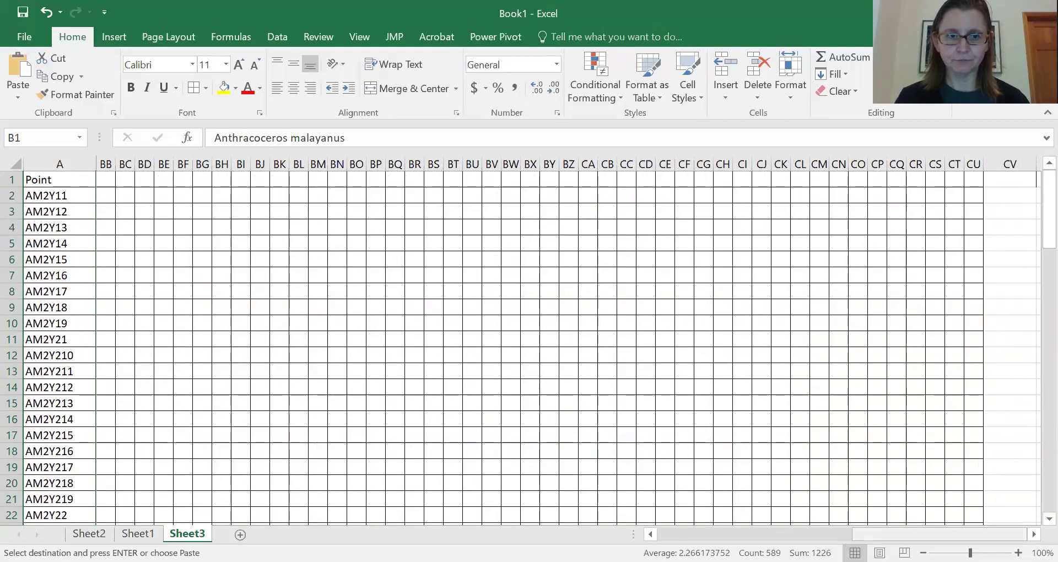
{"action": "scroll", "coordinate": [1036, 182], "scroll_direction": "left", "scroll_amount": 4}
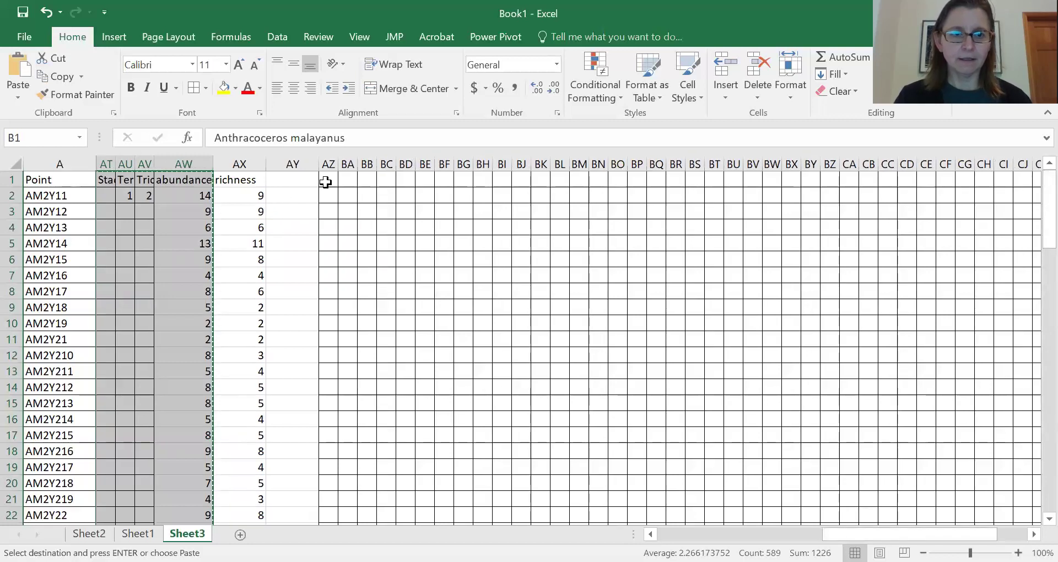
{"action": "left_click", "coordinate": [326, 179]}
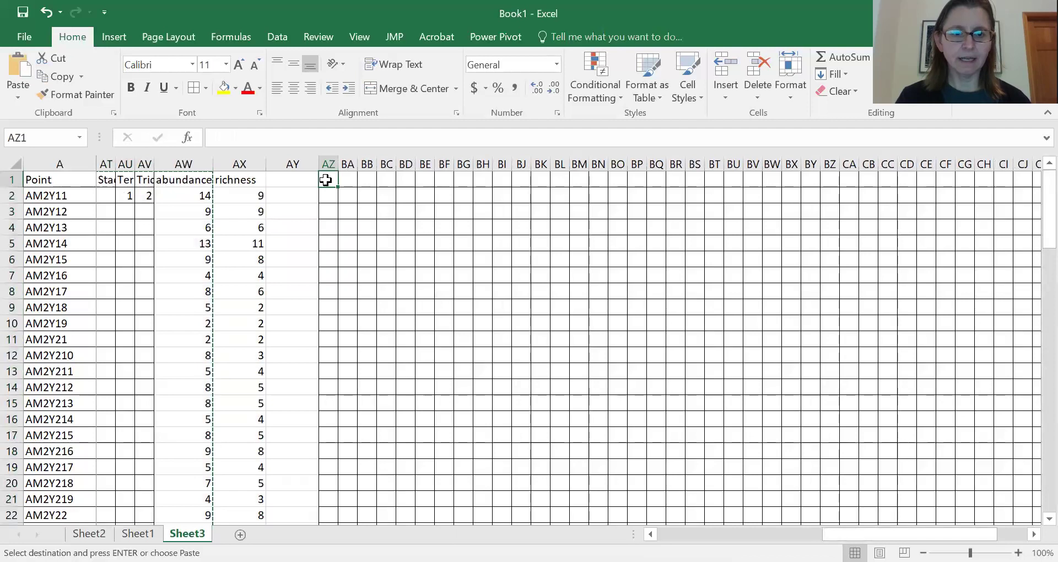
{"action": "right_click", "coordinate": [326, 179]}
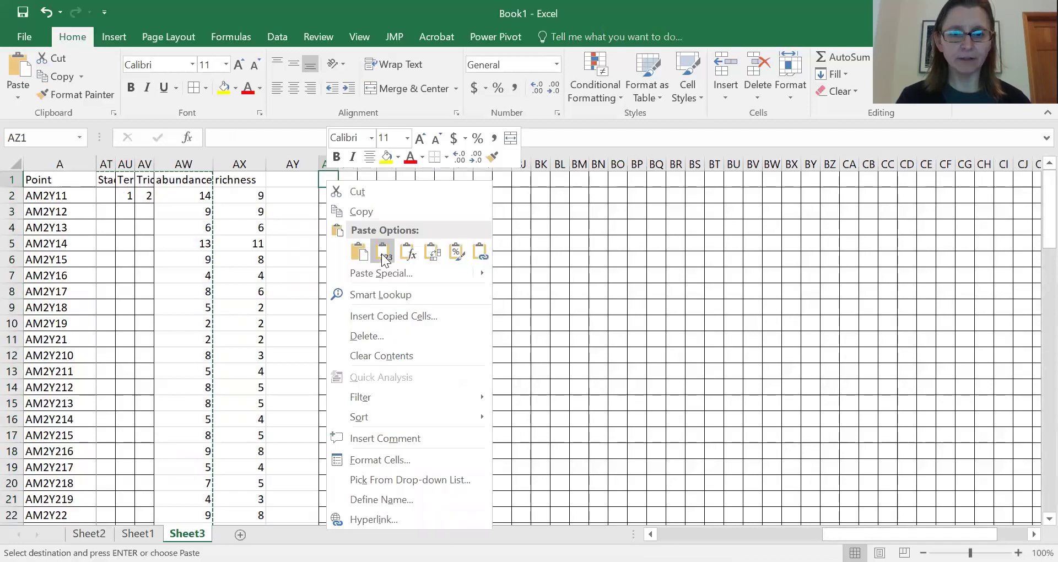
{"action": "left_click", "coordinate": [382, 254]}
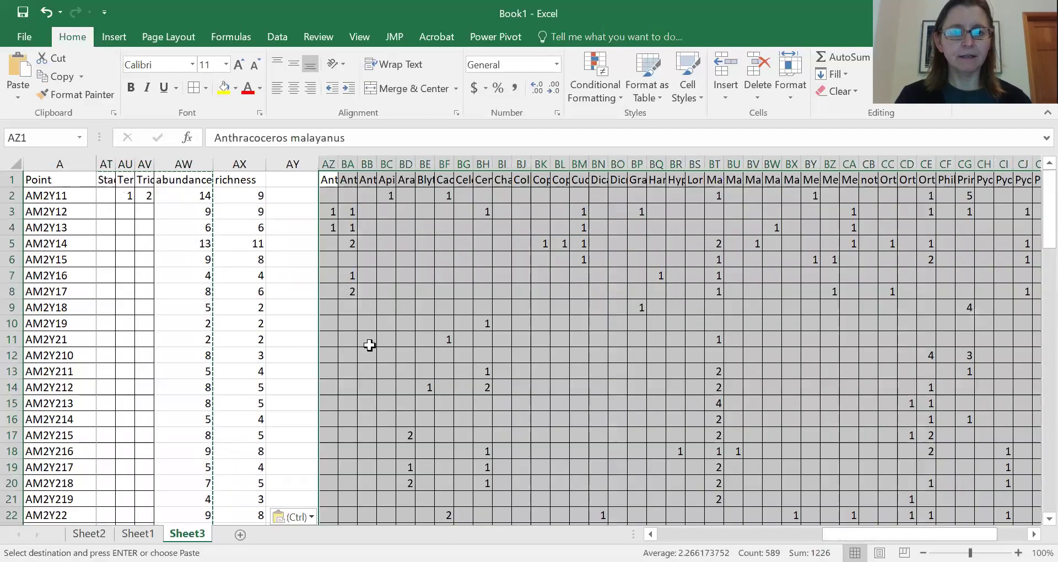
{"action": "left_click", "coordinate": [204, 194]}
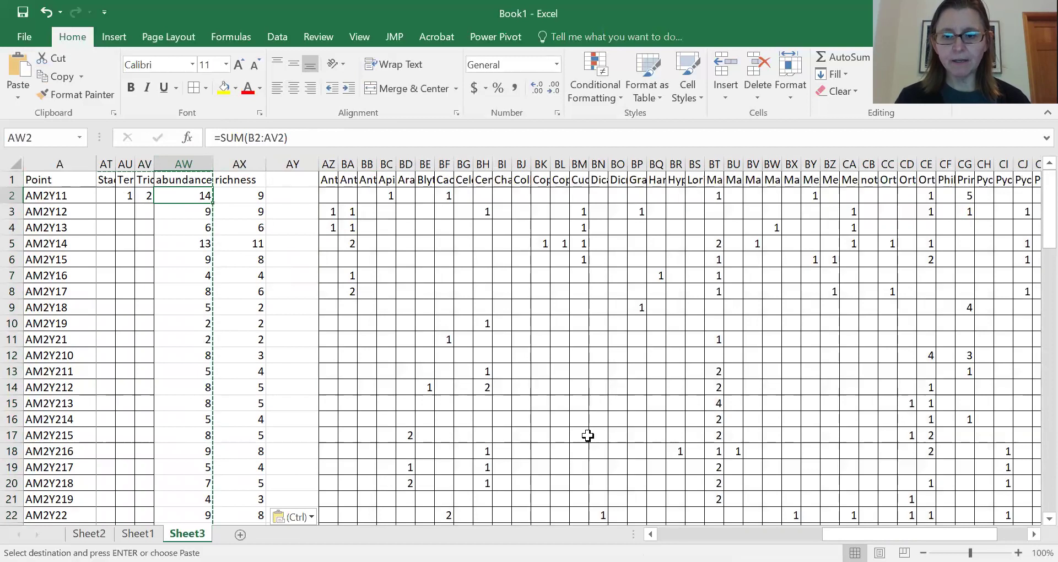
- Select the pasted abundance value in CU2 and auto-fit column CU to its contents
{"action": "left_click_drag", "start_coordinate": [860, 534], "coordinate": [890, 534]}
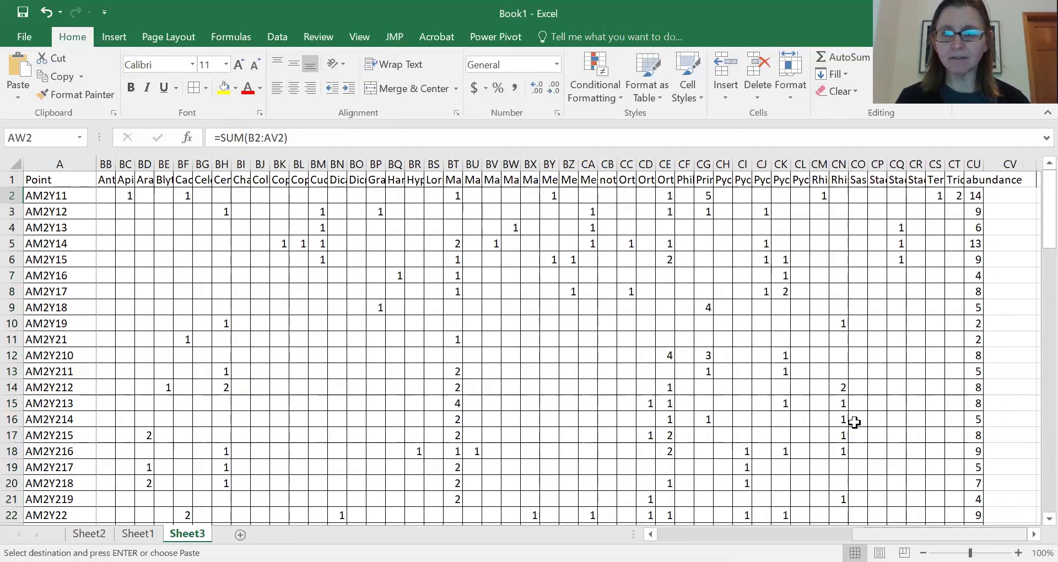
{"action": "left_click", "coordinate": [976, 196]}
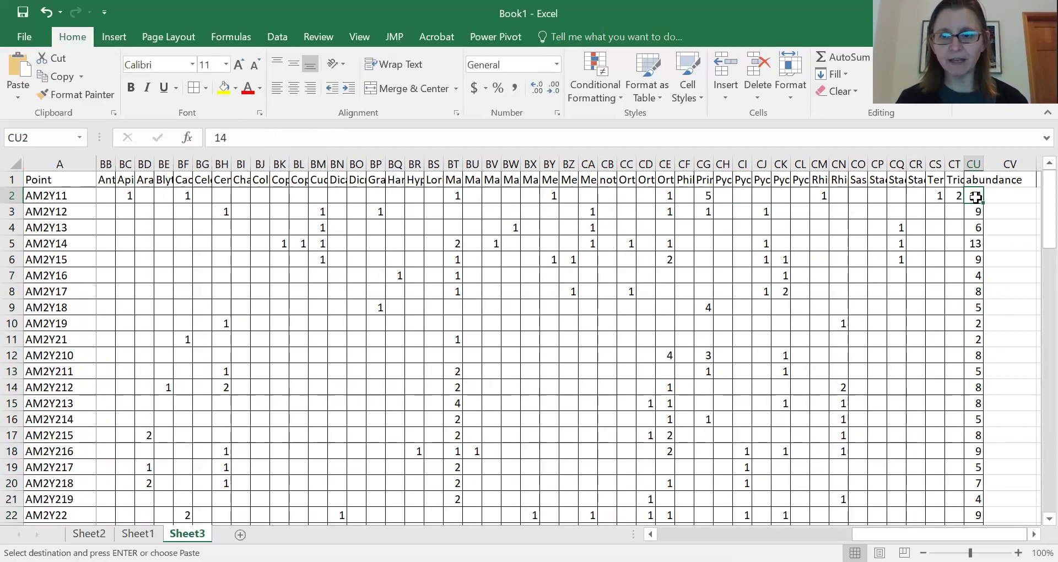
{"action": "double_click", "coordinate": [985, 163]}
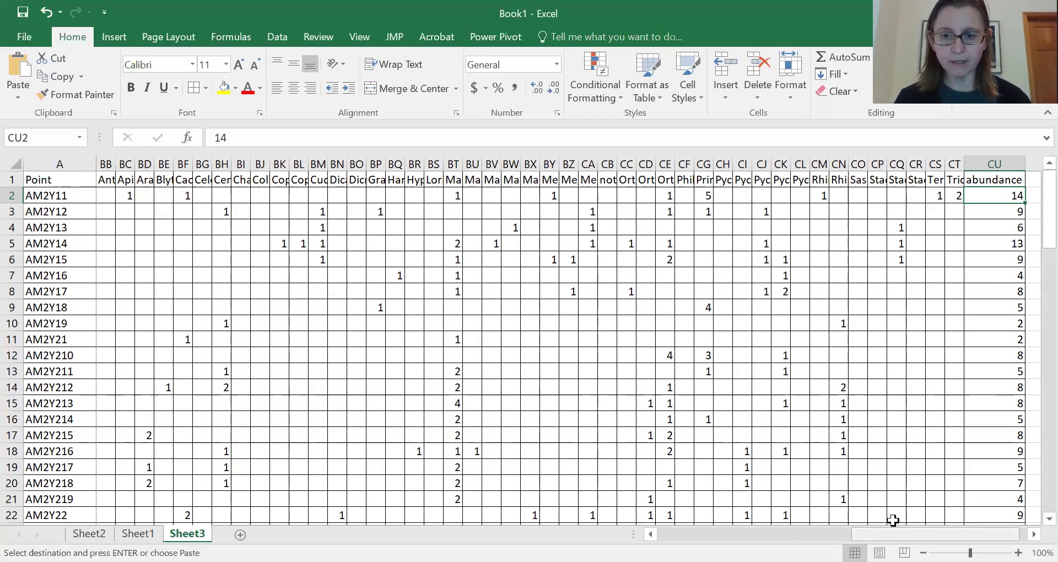
- Enter the formula =(B2/CU2) in AZ2 to calculate the first species' proportion of the point's total abundance
{"action": "scroll", "coordinate": [893, 520], "scroll_direction": "left", "scroll_amount": 4}
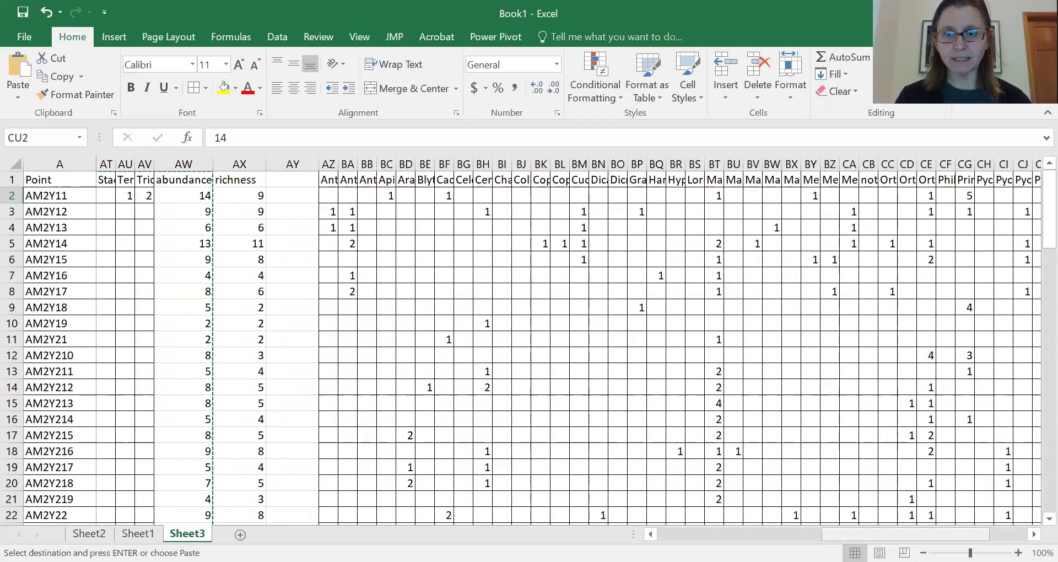
{"action": "left_click_drag", "start_coordinate": [904, 535], "coordinate": [919, 534]}
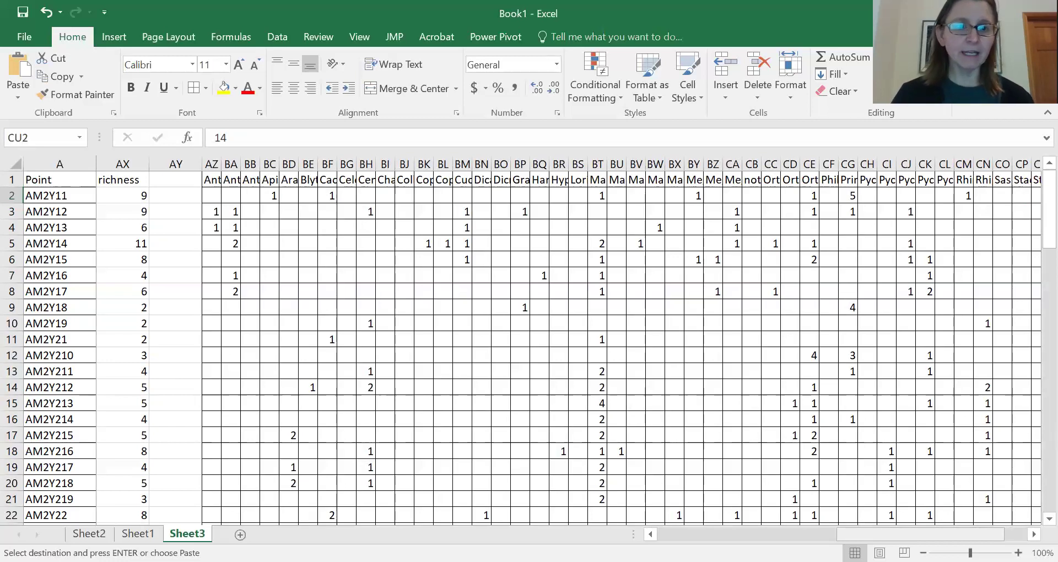
{"action": "left_click", "coordinate": [212, 194]}
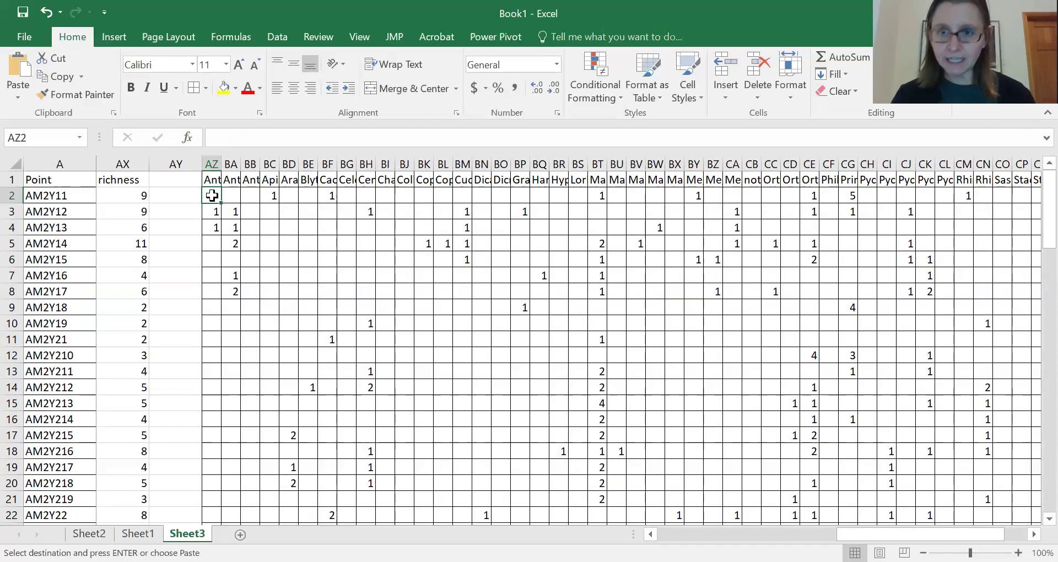
{"action": "left_click", "coordinate": [218, 134]}
{"action": "type", "text": "="}
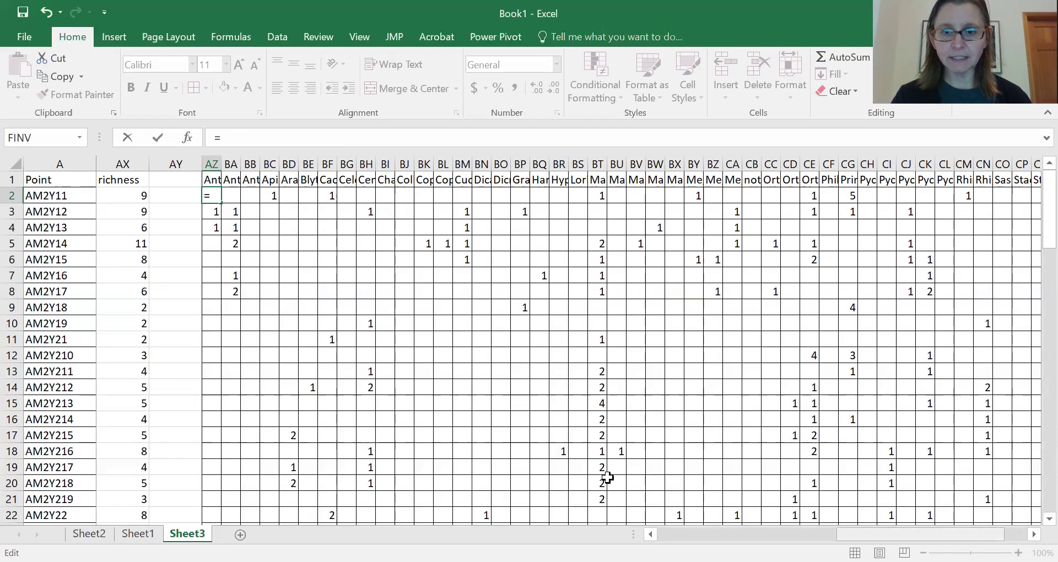
{"action": "scroll", "coordinate": [608, 478], "scroll_direction": "left", "scroll_amount": 15}
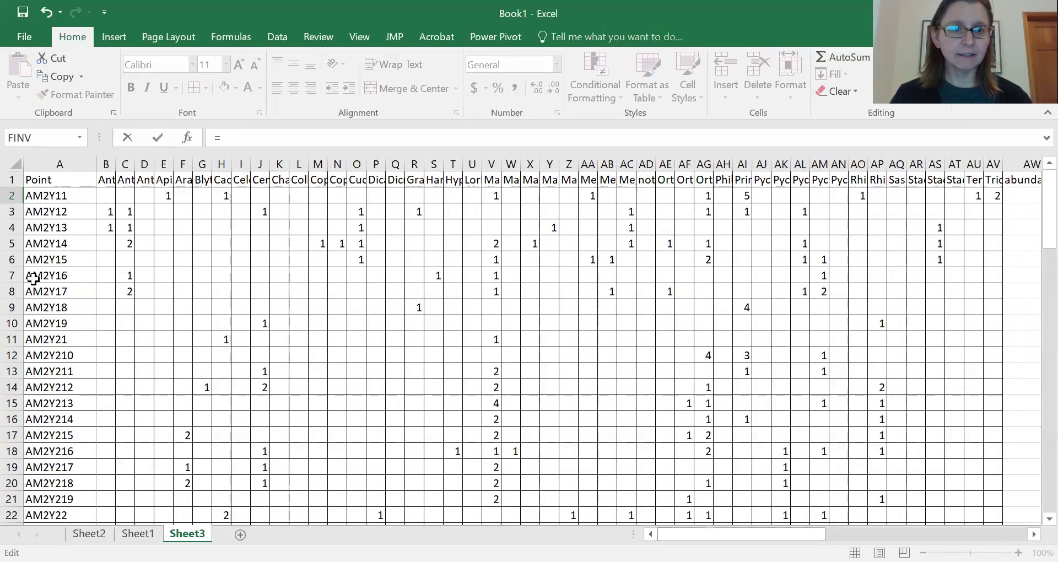
{"action": "left_click", "coordinate": [102, 193]}
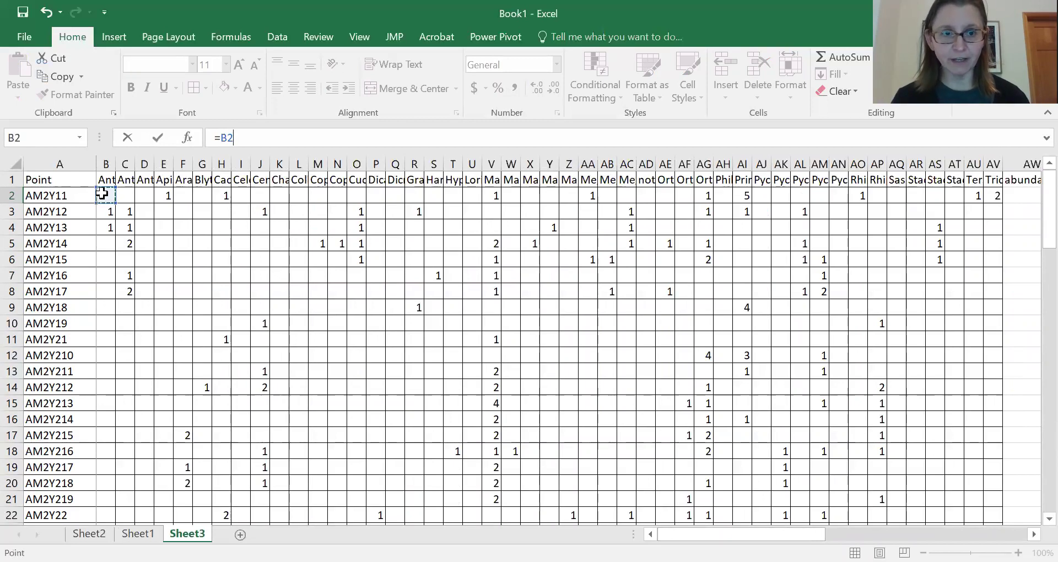
{"action": "type", "text": "/"}
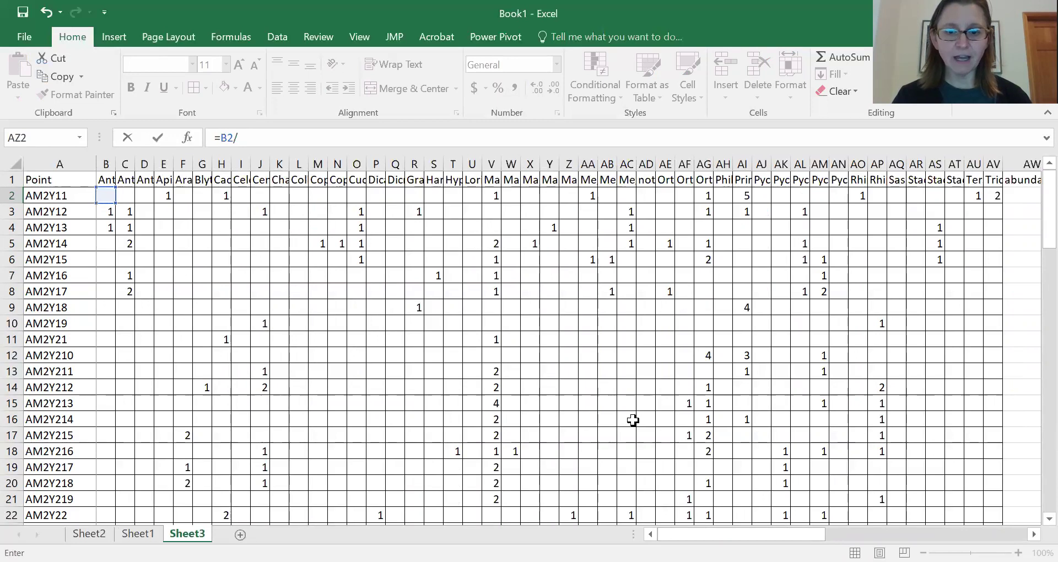
{"action": "scroll", "coordinate": [677, 479], "scroll_direction": "right", "scroll_amount": 10}
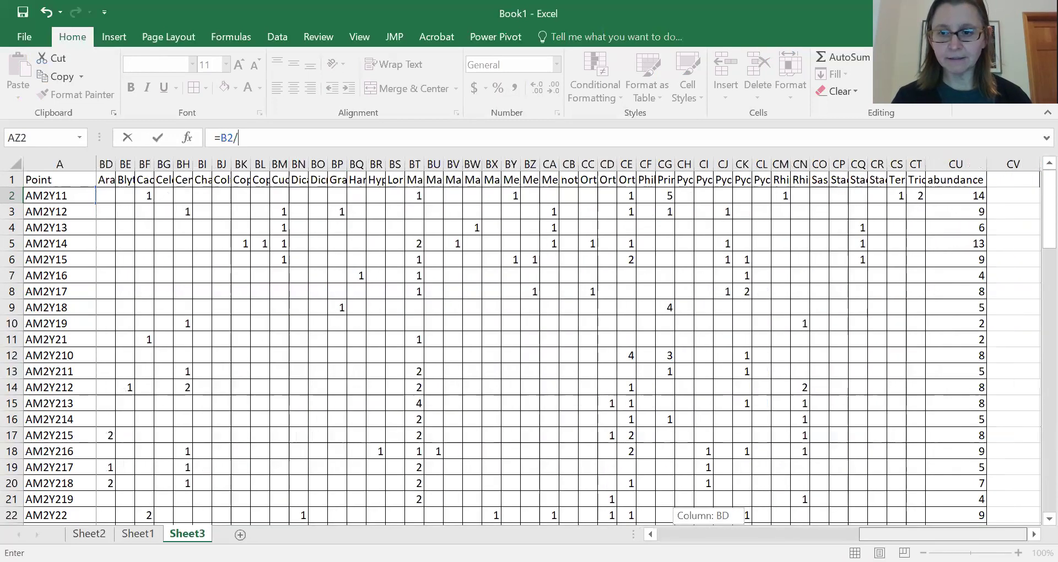
{"action": "left_click", "coordinate": [953, 195]}
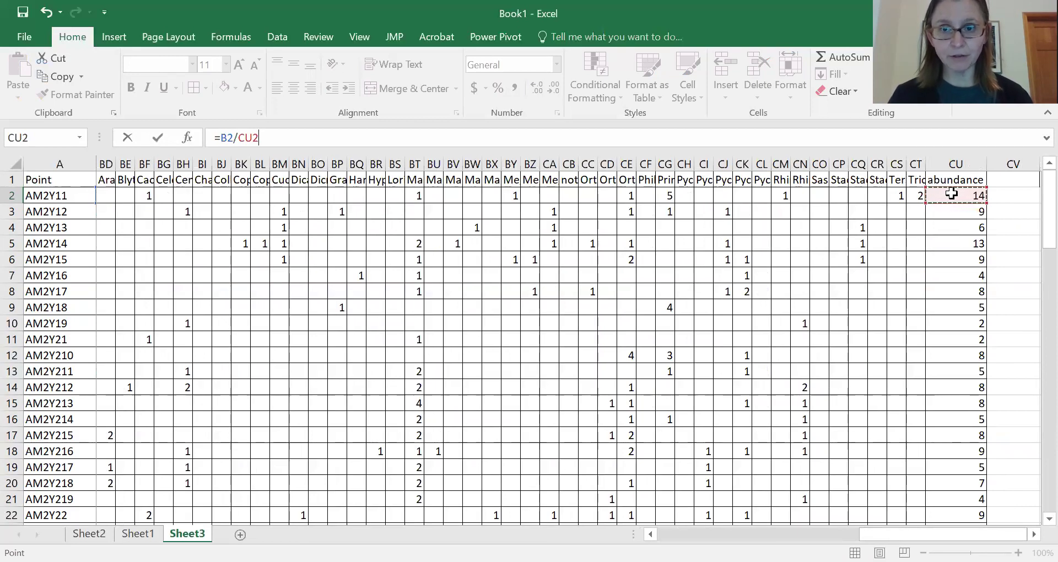
{"action": "type", "text": ")"}
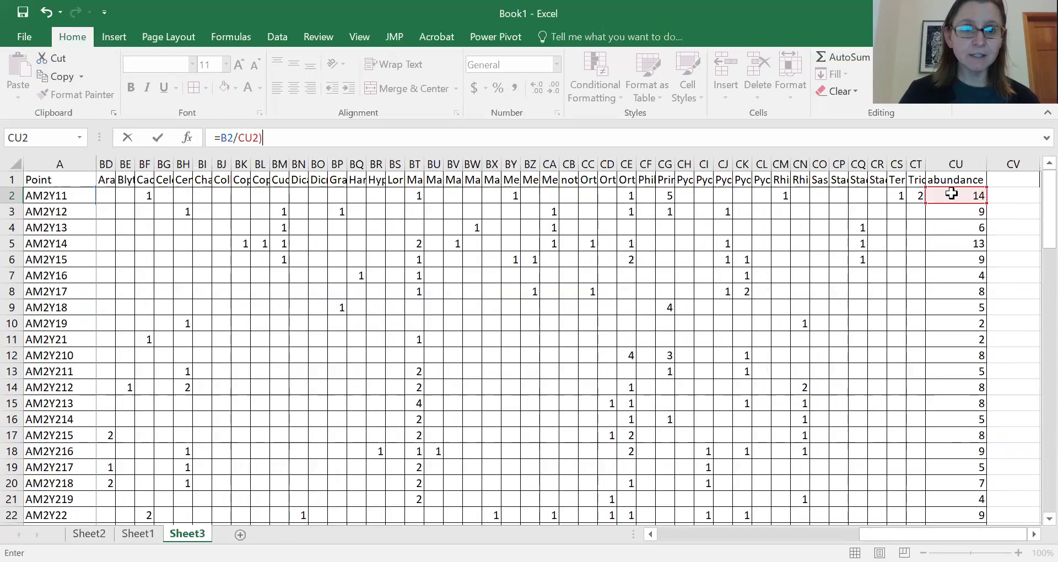
{"action": "left_click", "coordinate": [218, 138]}
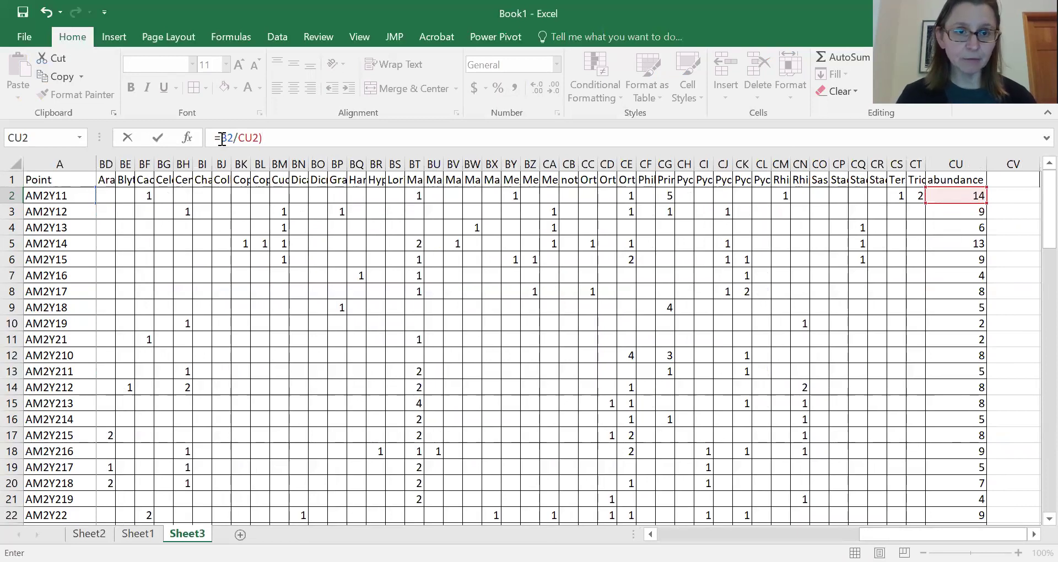
{"action": "type", "text": "("}
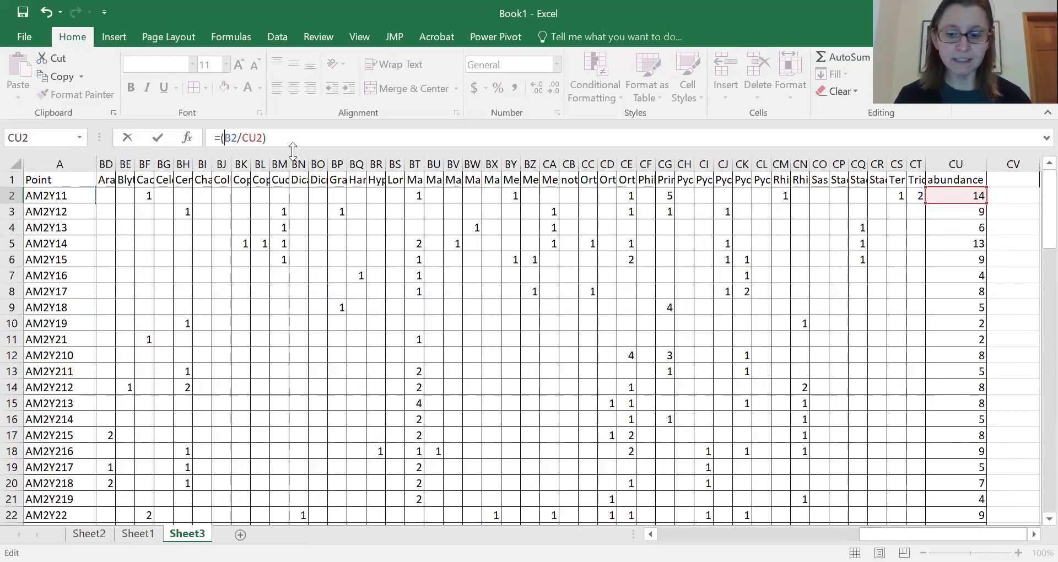
{"action": "key", "text": "Return"}
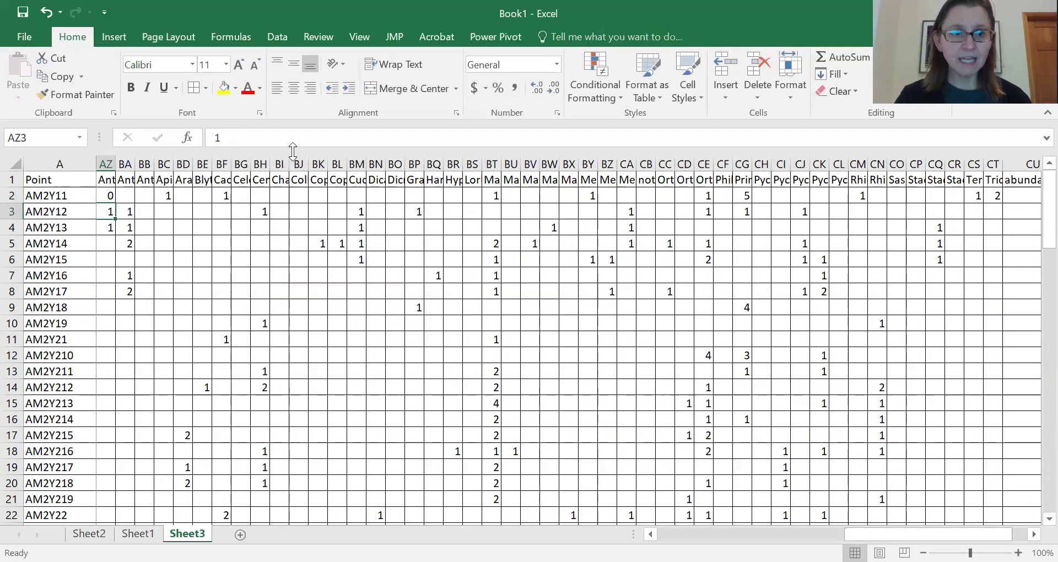
{"action": "left_click", "coordinate": [108, 197]}
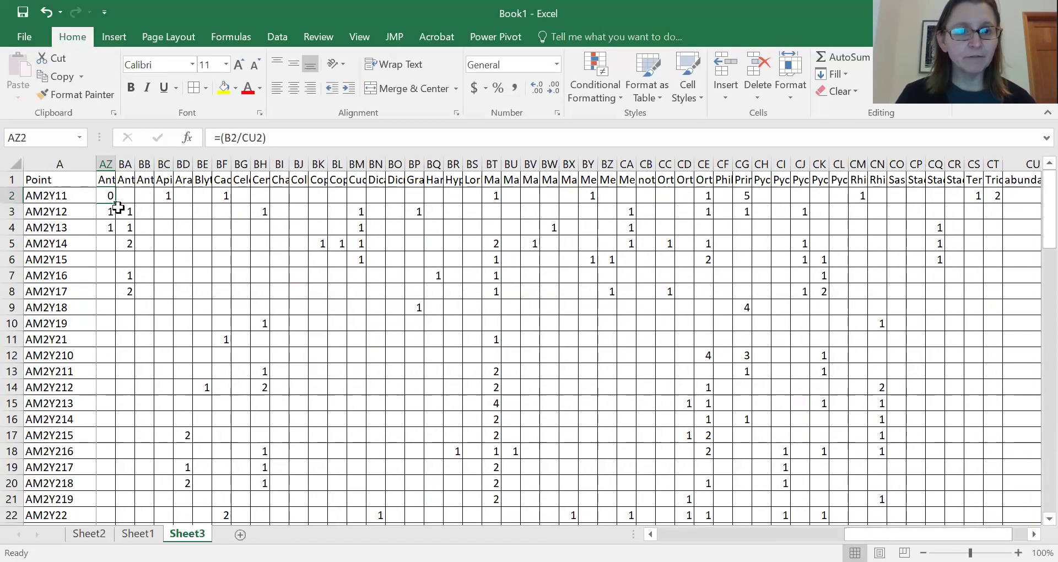
{"action": "mouse_move", "coordinate": [117, 205]}
{"action": "left_mouse_down"}
{"action": "mouse_move", "coordinate": [157, 205]}
{"action": "mouse_move", "coordinate": [116, 202]}
{"action": "left_mouse_up"}
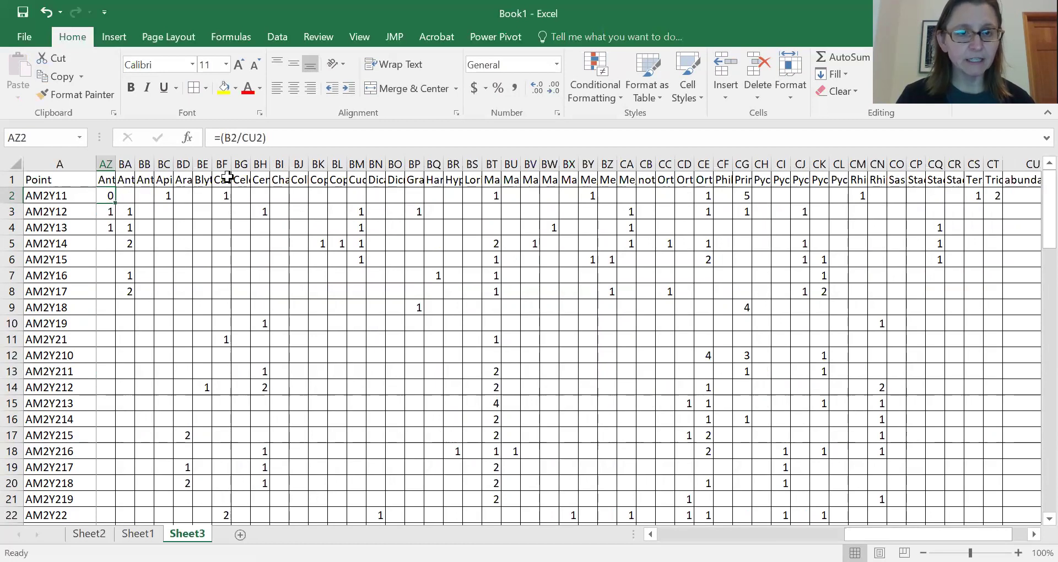
{"action": "left_click", "coordinate": [246, 138]}
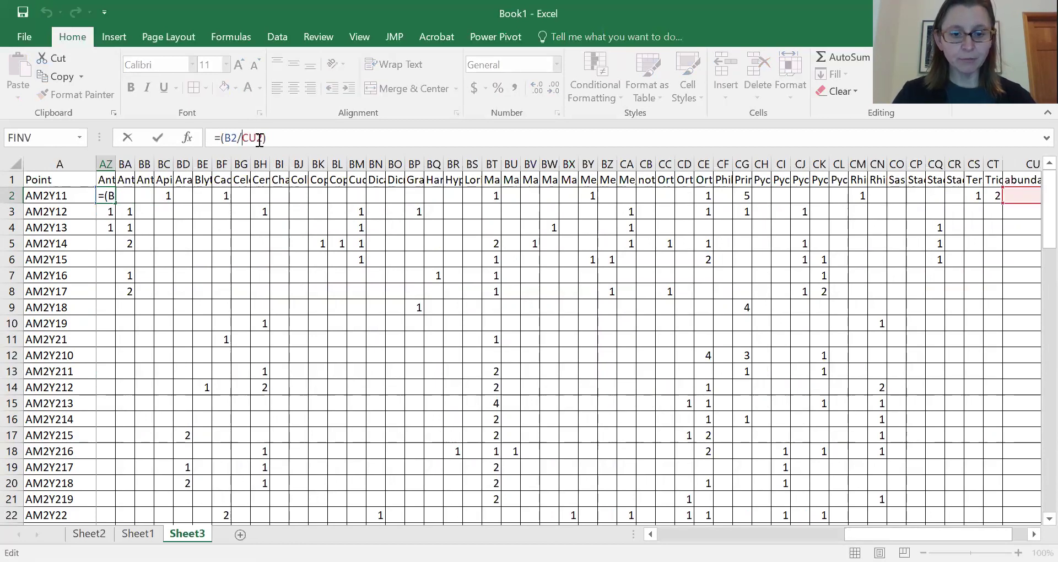
{"action": "type", "text": "$"}
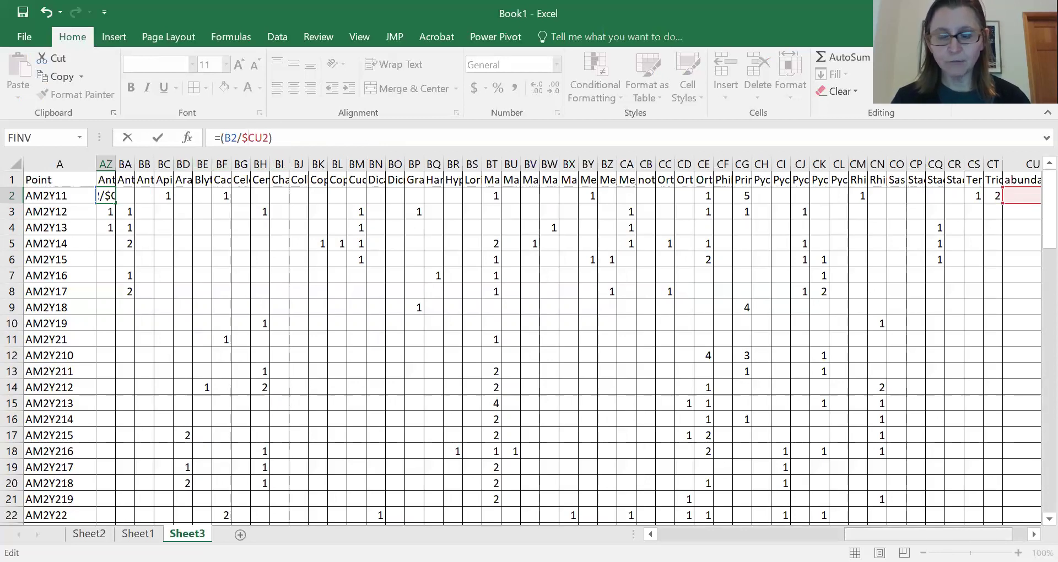
{"action": "scroll", "coordinate": [569, 349], "scroll_direction": "right", "scroll_amount": 1}
{"action": "scroll", "coordinate": [405, 324], "scroll_direction": "right", "scroll_amount": 1}
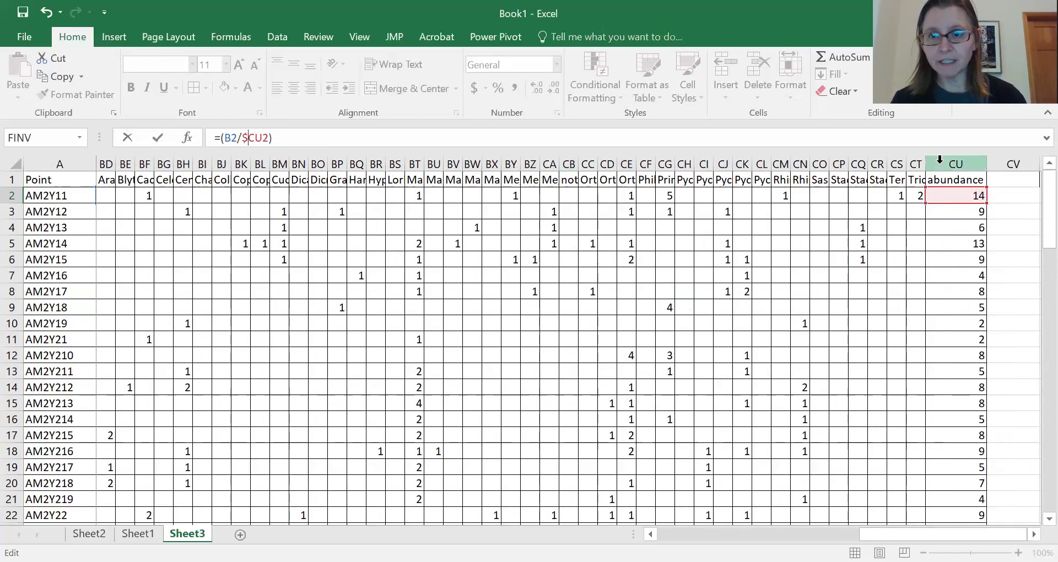
{"action": "key", "text": "BackSpace"}
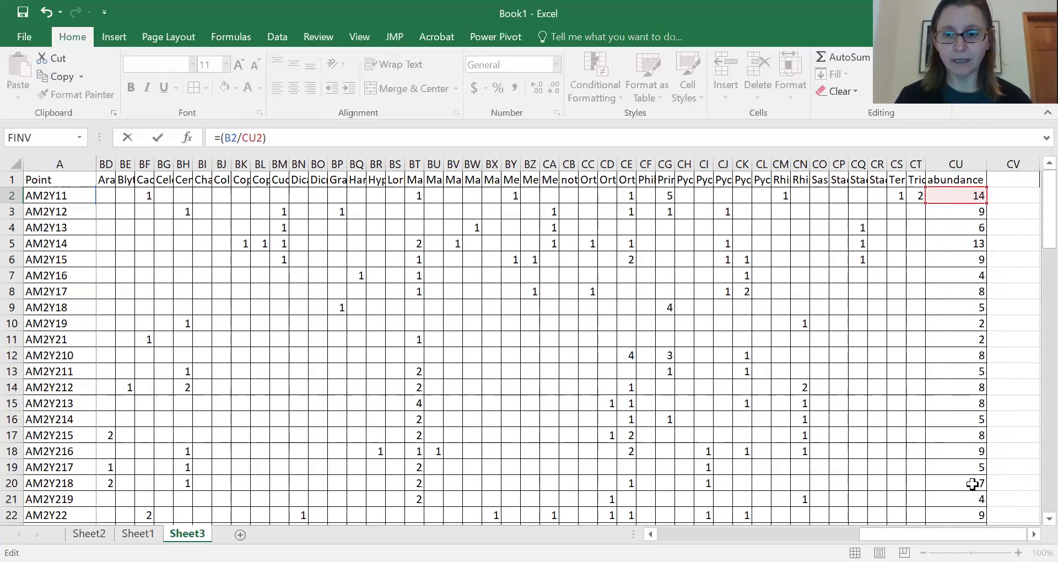
{"action": "scroll", "coordinate": [677, 199], "scroll_direction": "left", "scroll_amount": 10}
{"action": "scroll", "coordinate": [677, 200], "scroll_direction": "right", "scroll_amount": 10}
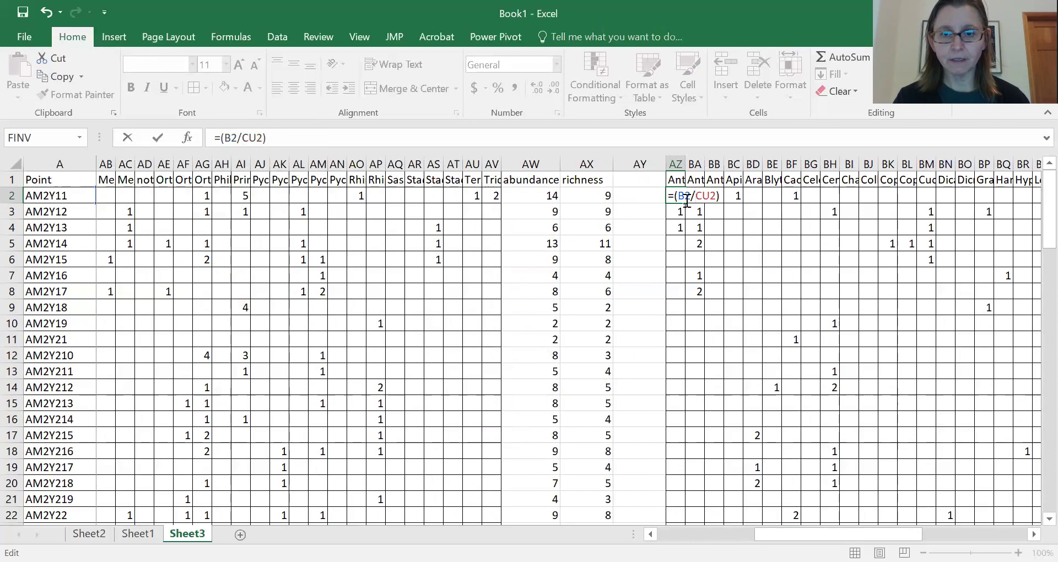
{"action": "left_click", "coordinate": [675, 245]}
{"action": "key", "text": "Escape"}
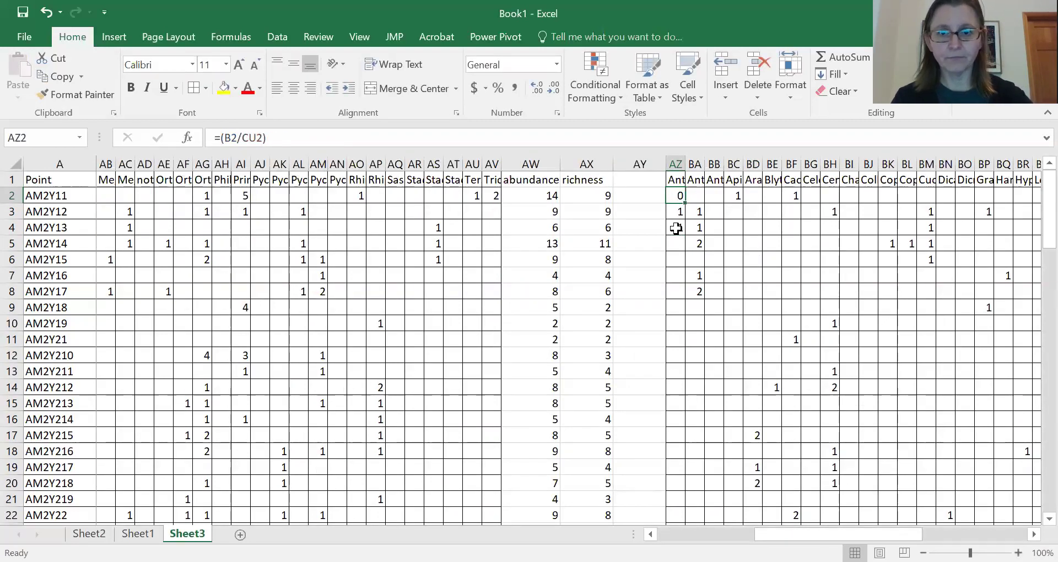
- Try filling the proportion formula from AZ2 into BA2 and check which abundance cell the copied formula refers to
{"action": "left_click_drag", "start_coordinate": [686, 205], "coordinate": [700, 202]}
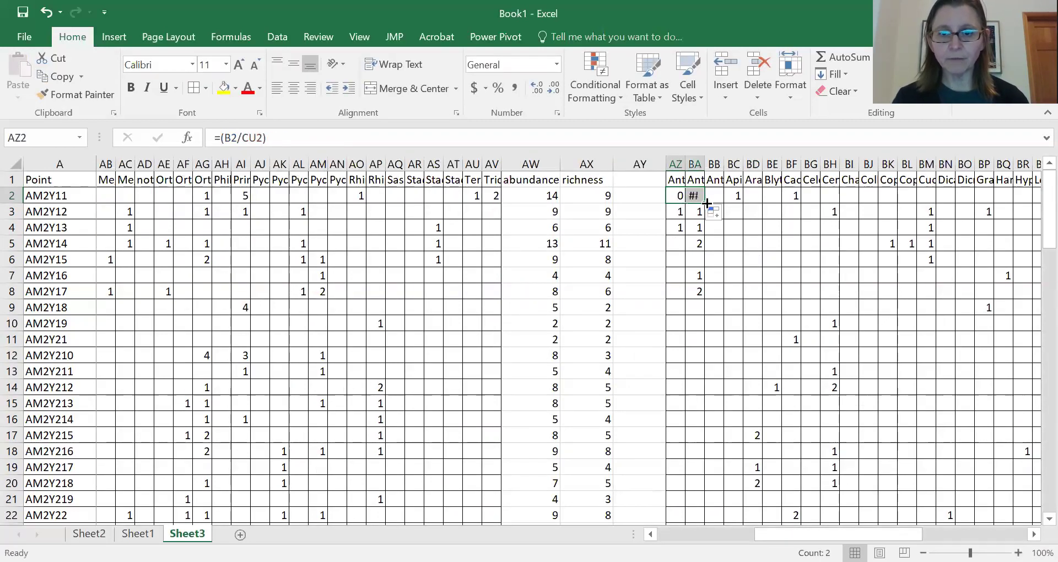
{"action": "left_click", "coordinate": [698, 195]}
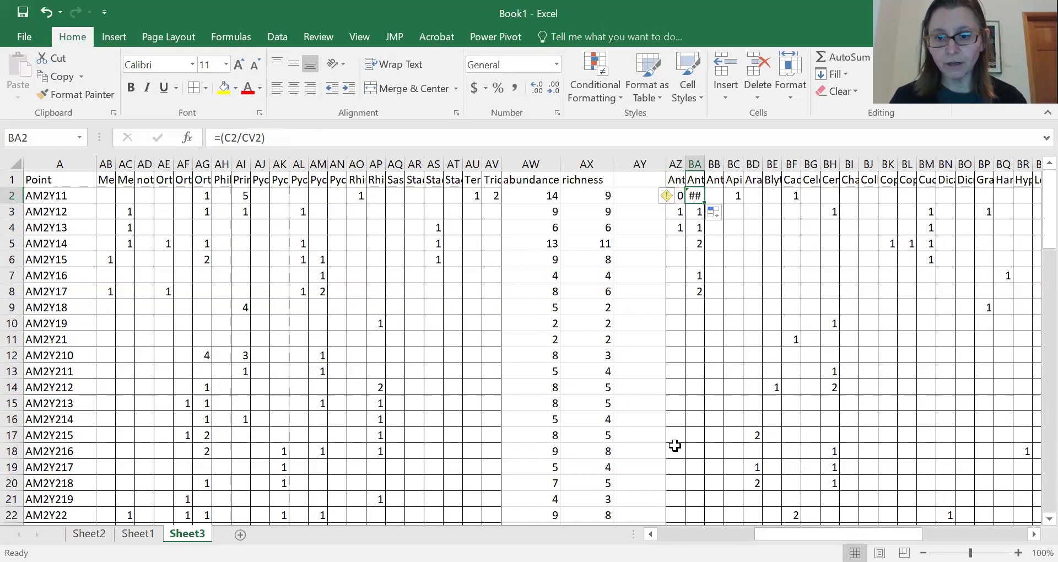
{"action": "left_click_drag", "start_coordinate": [826, 534], "coordinate": [932, 534]}
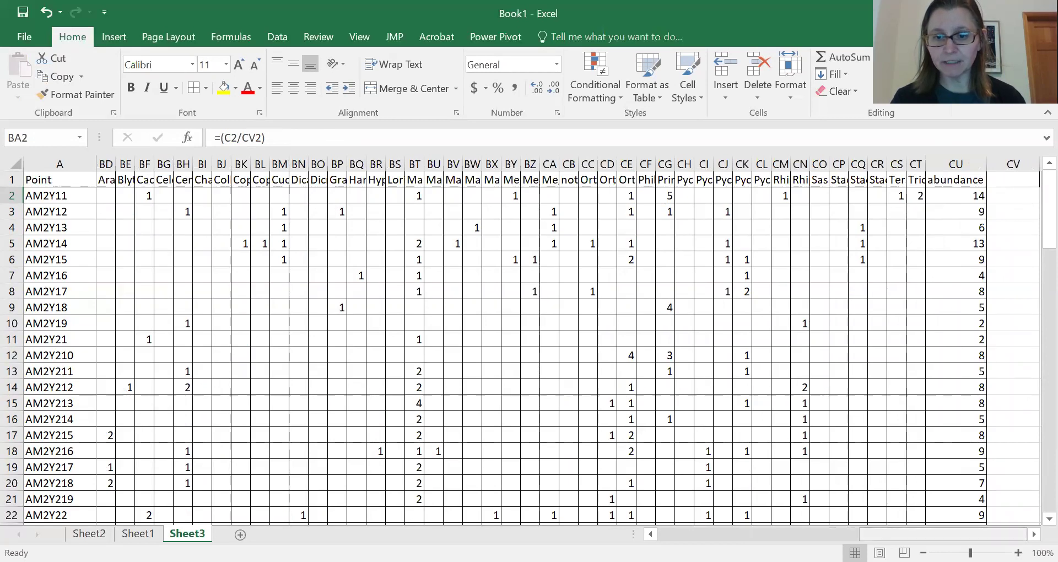
- Lock the abundance column in the AZ2 formula so that it reads =(B2/$CU2)
{"action": "scroll", "coordinate": [447, 284], "scroll_direction": "left", "scroll_amount": 13}
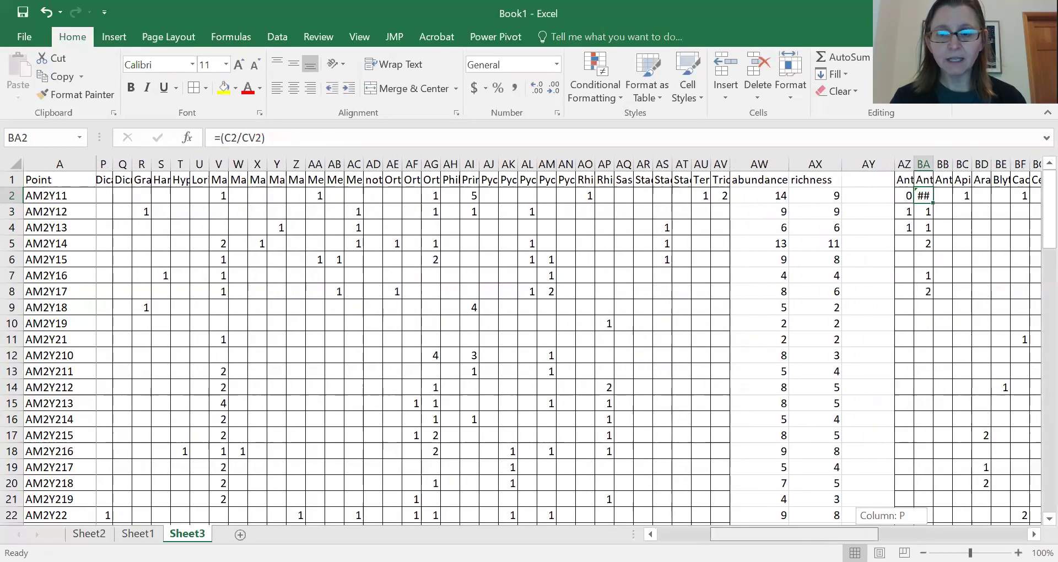
{"action": "left_click", "coordinate": [889, 197]}
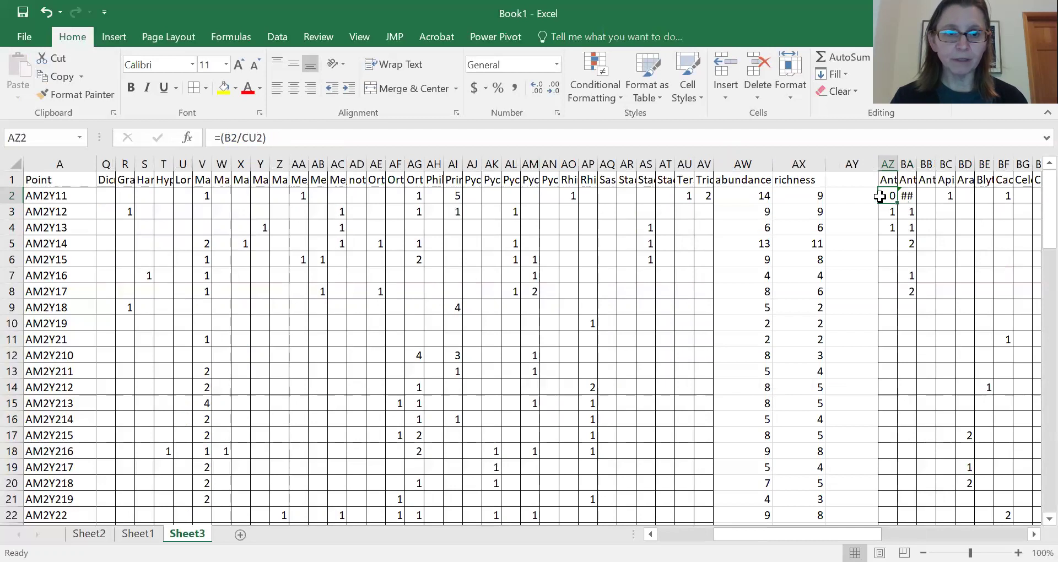
{"action": "left_click", "coordinate": [241, 142]}
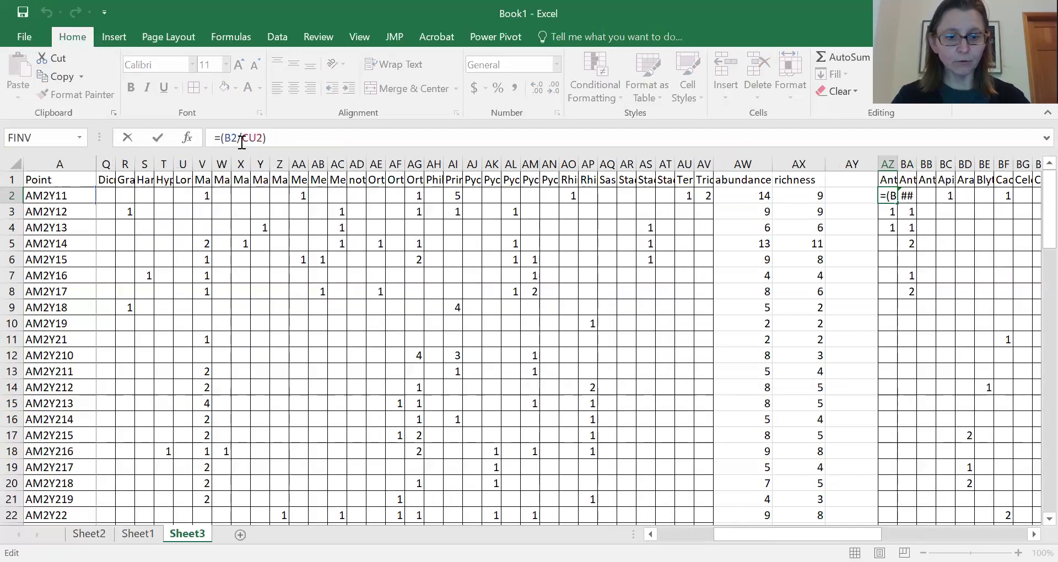
{"action": "key", "text": "Return"}
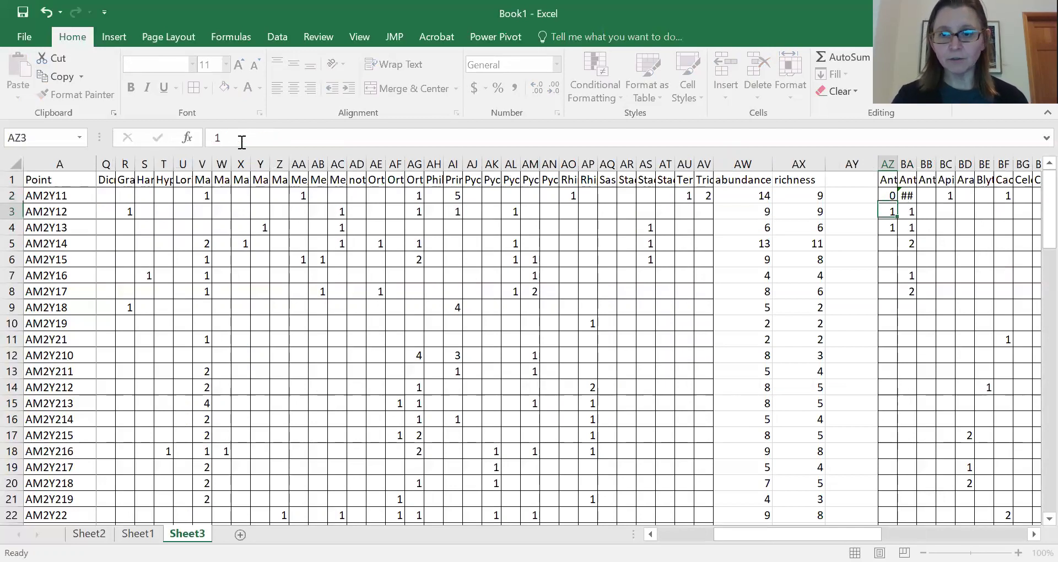
- Fill the corrected proportion formula from AZ2 into BA2 and compare it with the original species counts
{"action": "left_click", "coordinate": [884, 196]}
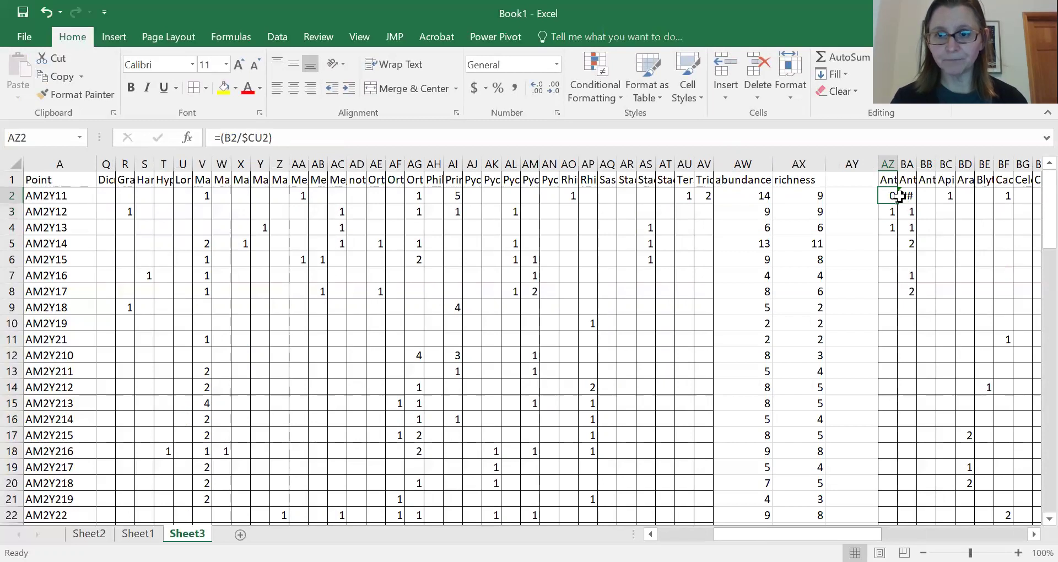
{"action": "left_click_drag", "start_coordinate": [898, 203], "coordinate": [914, 202]}
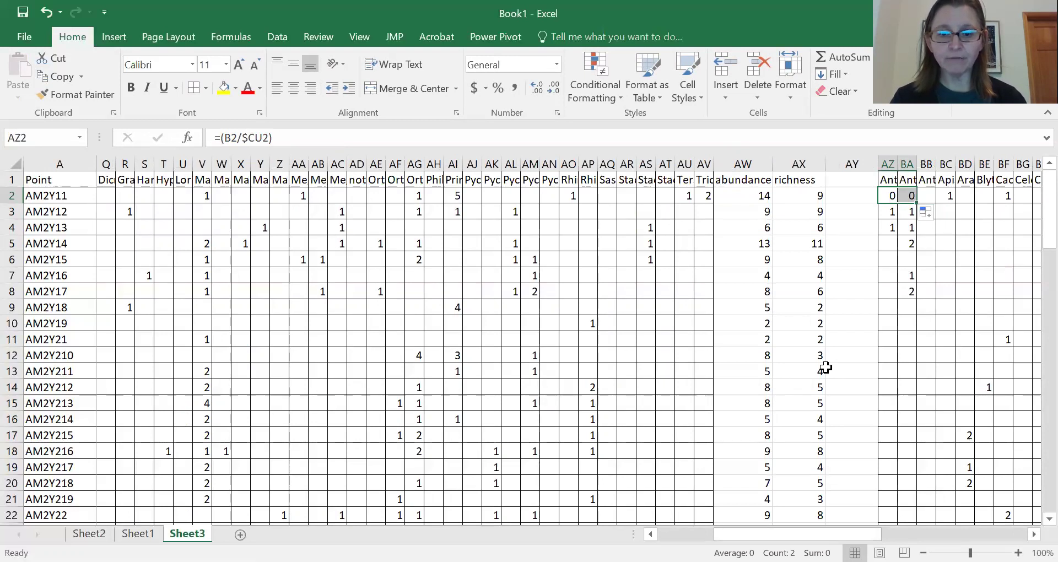
{"action": "scroll", "coordinate": [825, 367], "scroll_direction": "left", "scroll_amount": 5}
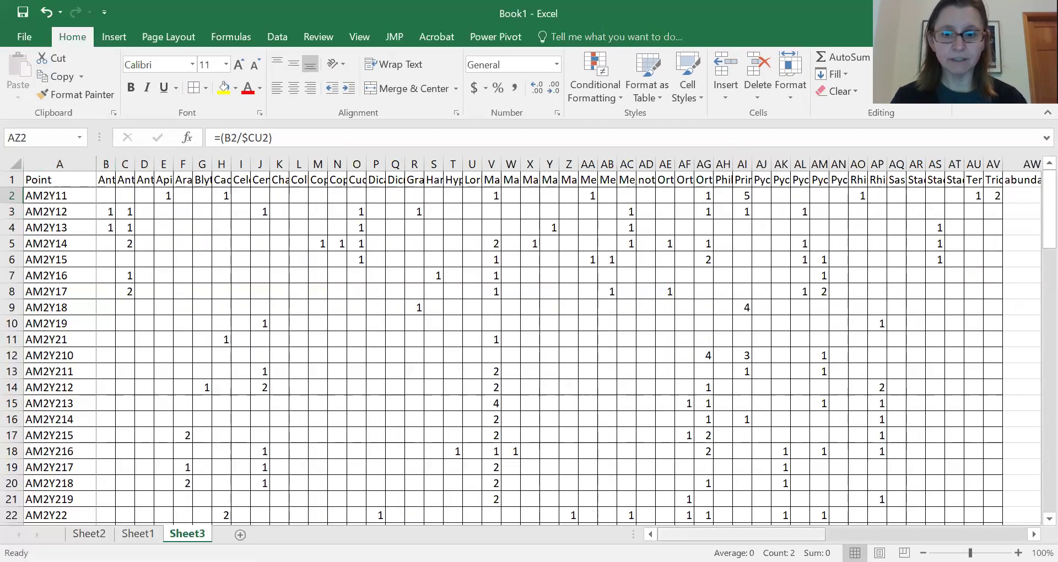
{"action": "scroll", "coordinate": [933, 295], "scroll_direction": "right", "scroll_amount": 4}
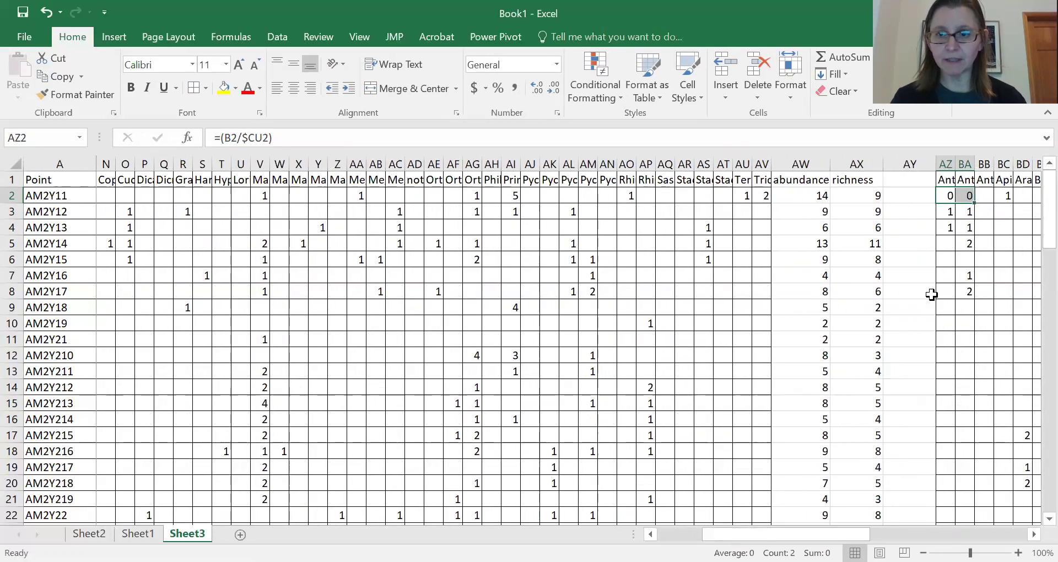
- Fill the proportion formula from BA2 across row 2 through the last species column, CT
{"action": "left_click", "coordinate": [965, 195]}
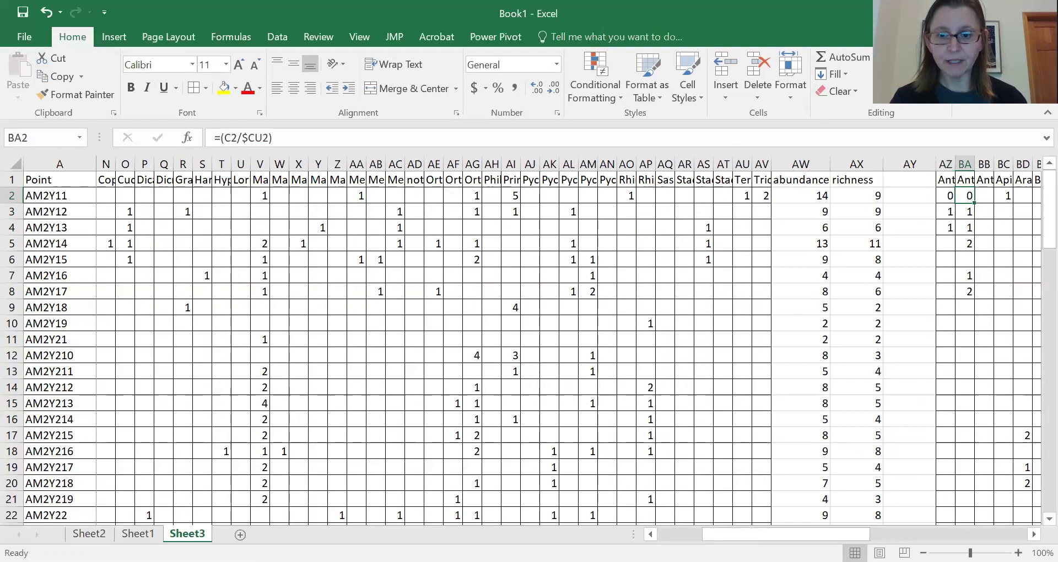
{"action": "scroll", "coordinate": [694, 342], "scroll_direction": "right", "scroll_amount": 6}
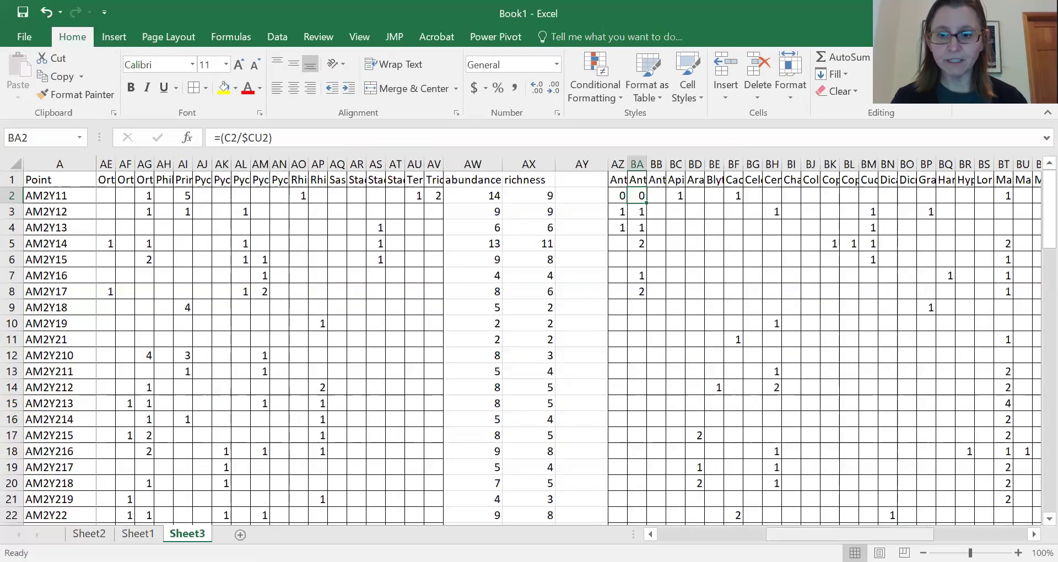
{"action": "scroll", "coordinate": [568, 342], "scroll_direction": "right", "scroll_amount": 4}
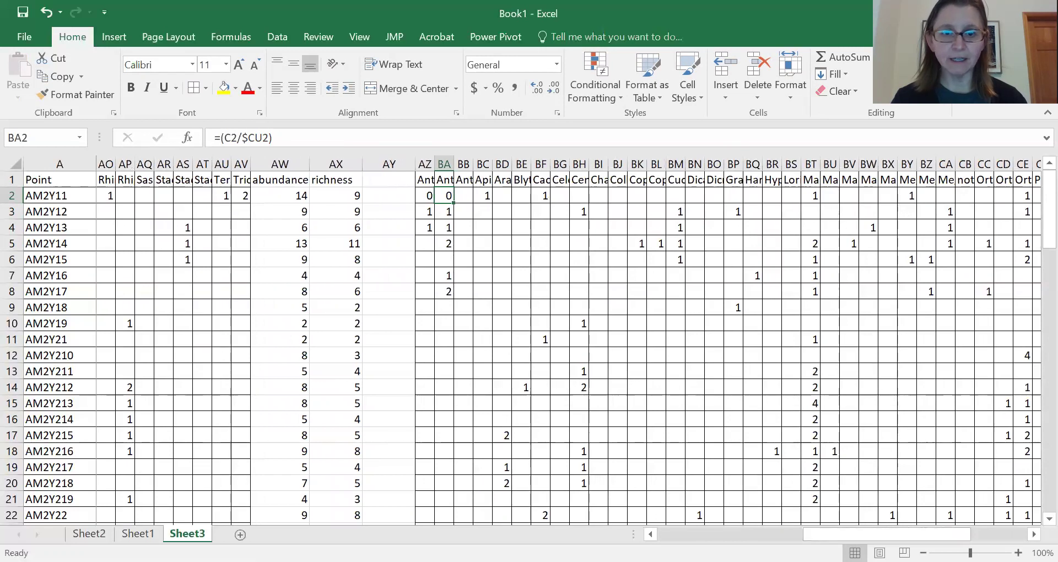
{"action": "left_click_drag", "start_coordinate": [453, 202], "coordinate": [927, 204]}
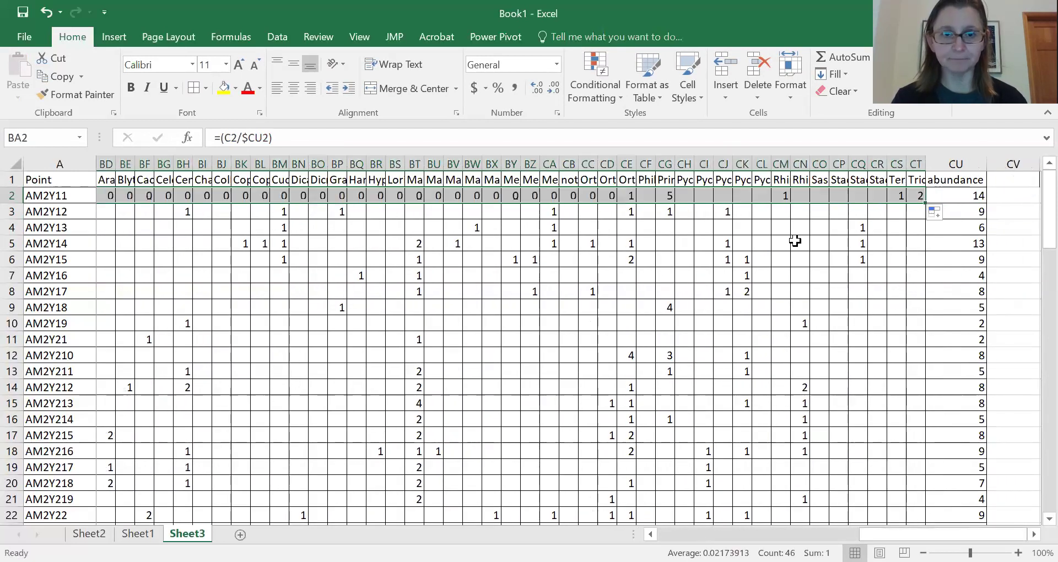
- Check the cell references of the proportion formulas in row 2, from AZ2 through BH2
{"action": "left_click_drag", "start_coordinate": [943, 534], "coordinate": [913, 535]}
{"action": "left_click", "coordinate": [291, 195]}
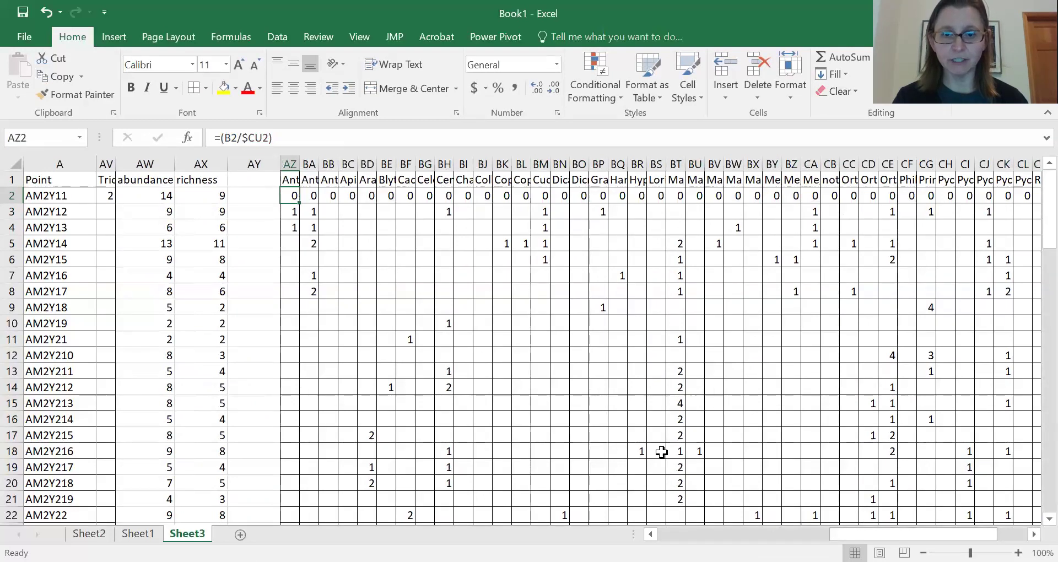
{"action": "left_click", "coordinate": [315, 195]}
{"action": "key", "text": "Right"}
{"action": "key", "text": "Right"}
{"action": "key", "text": "Right"}
{"action": "key", "text": "Right"}
{"action": "key", "text": "Right"}
{"action": "key", "text": "Right"}
{"action": "key", "text": "Right"}
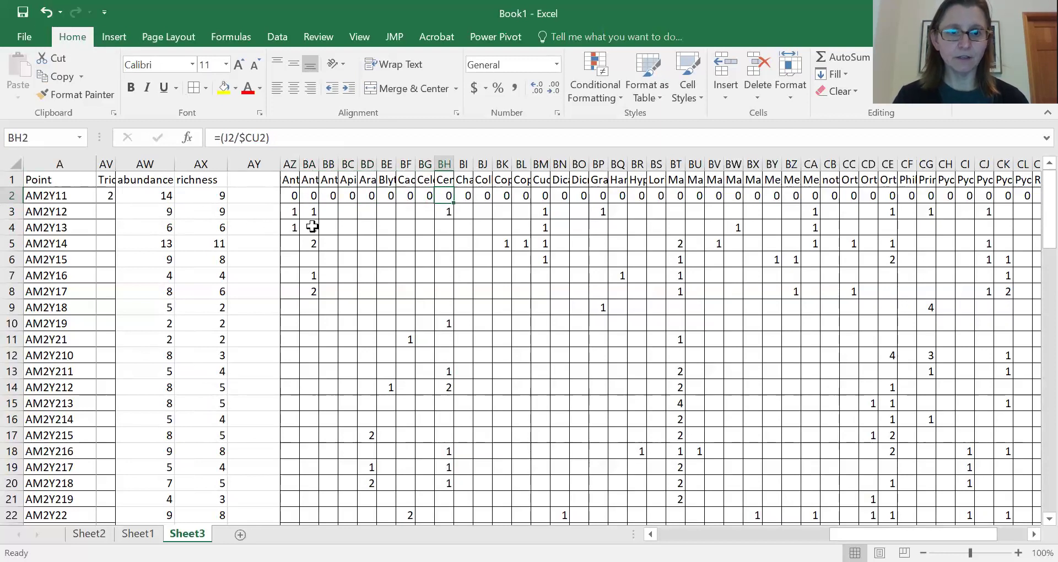
- Extend the AZ2 formula to =(B2/$CU2)*LN(B2/$CU2), multiplying the proportion by its natural logarithm
{"action": "left_click", "coordinate": [289, 198]}
{"action": "left_click_drag", "start_coordinate": [871, 530], "coordinate": [900, 529]}
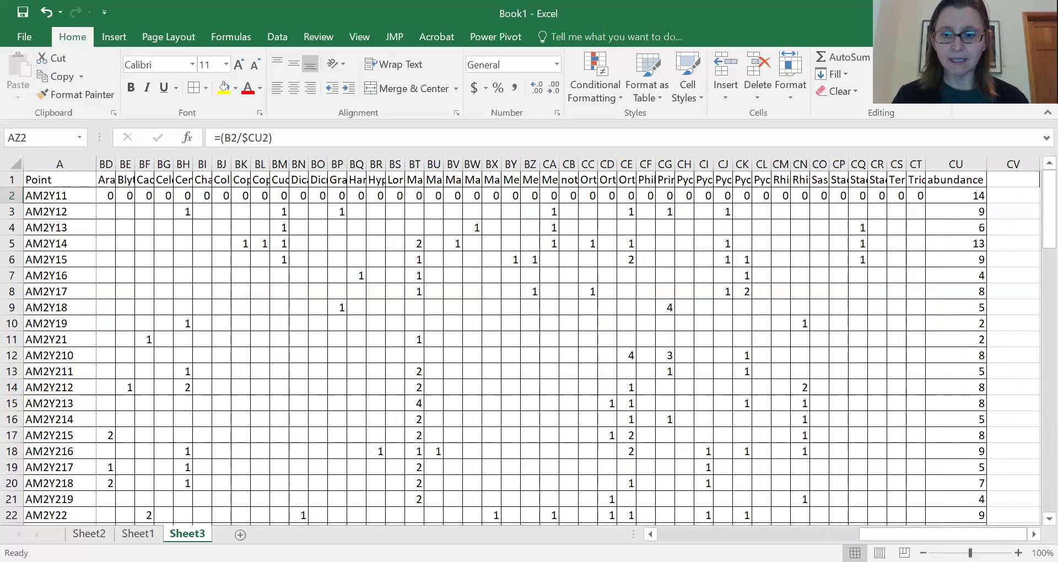
{"action": "key", "text": "ctrl+BackSpace"}
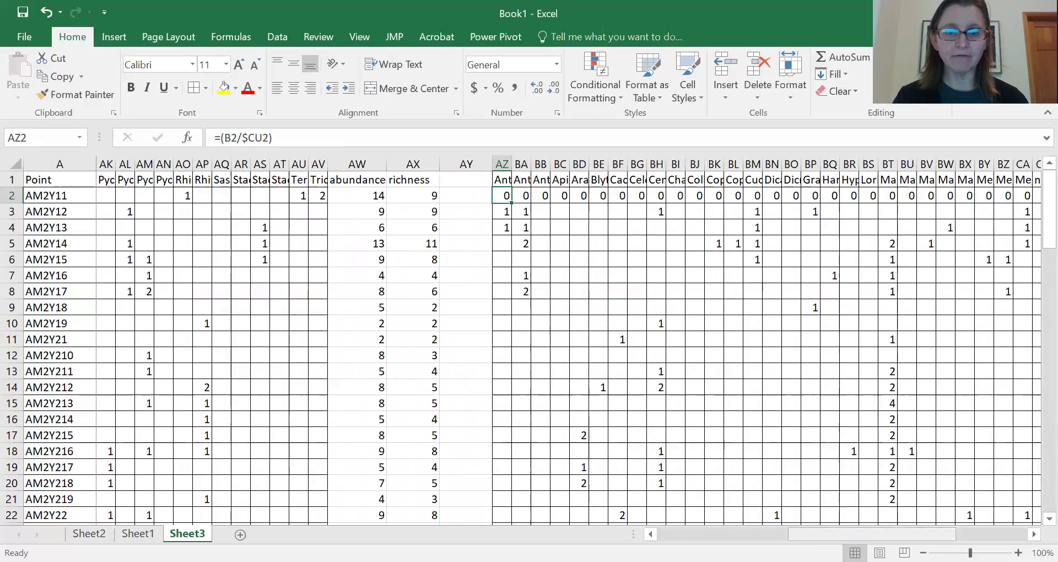
{"action": "left_click", "coordinate": [288, 142]}
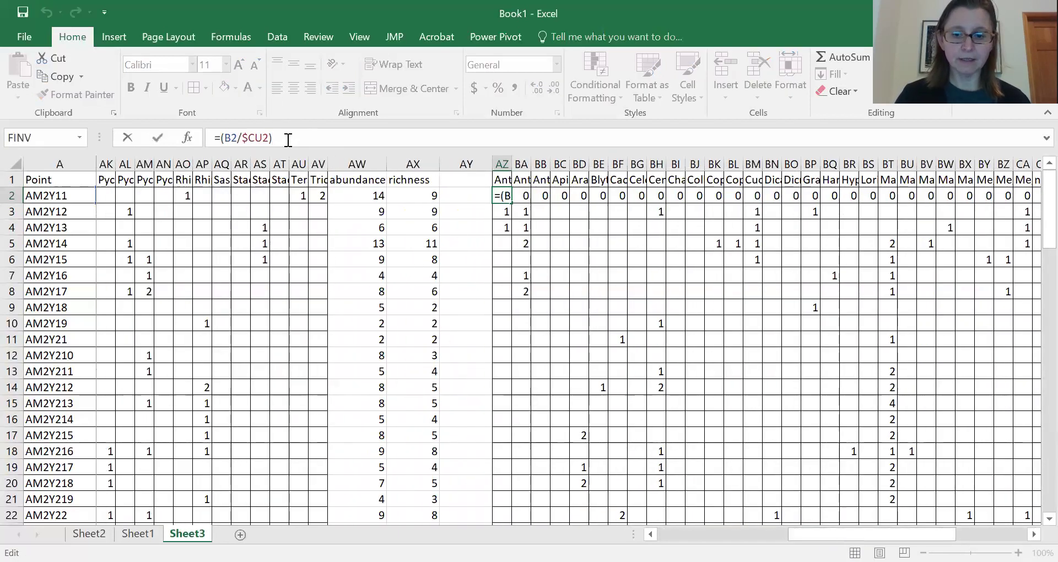
{"action": "type", "text": "*"}
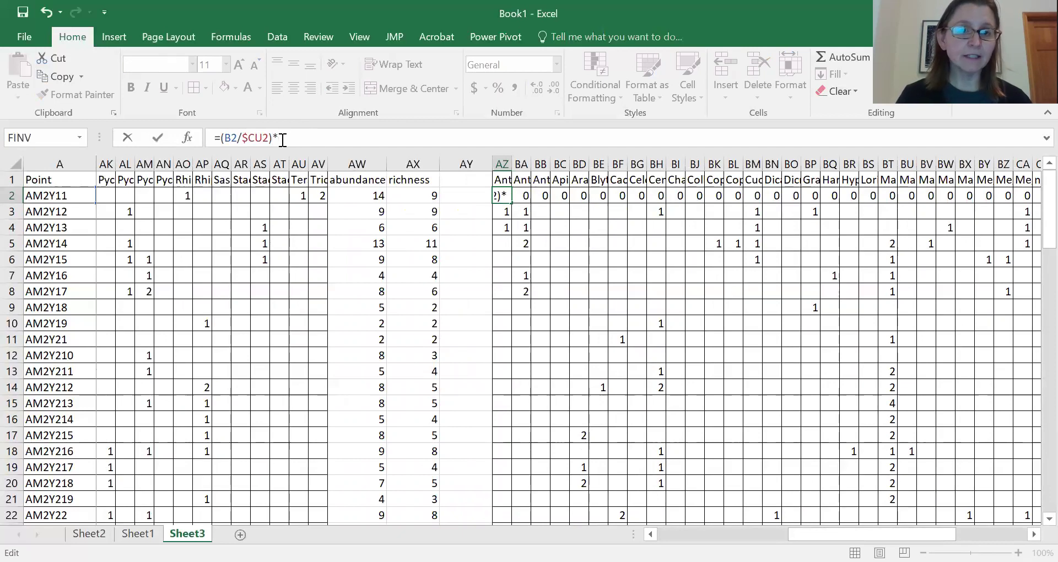
{"action": "left_click_drag", "start_coordinate": [269, 141], "coordinate": [221, 139]}
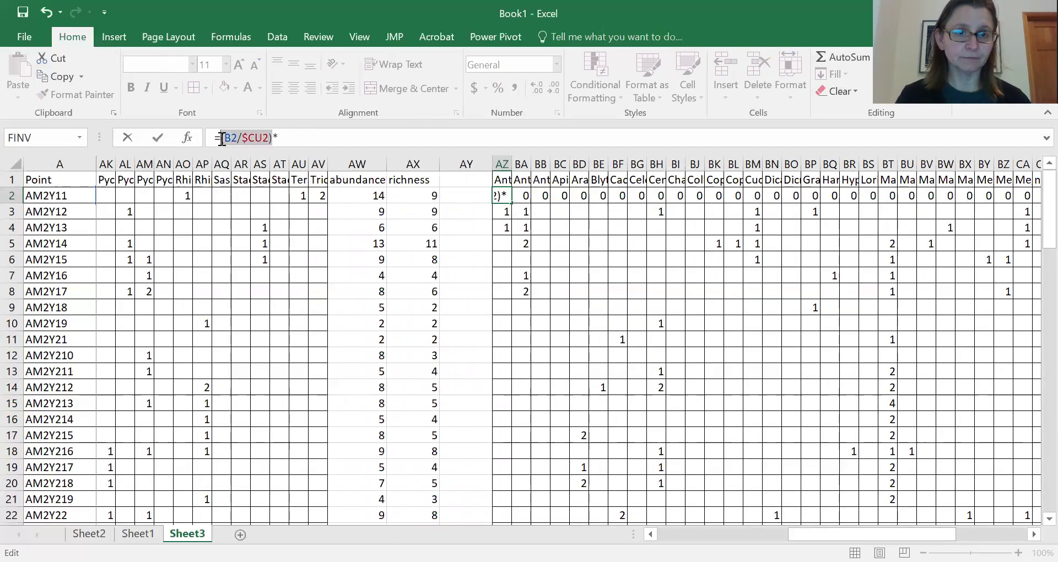
{"action": "key", "text": "ctrl+c"}
{"action": "left_click", "coordinate": [285, 139]}
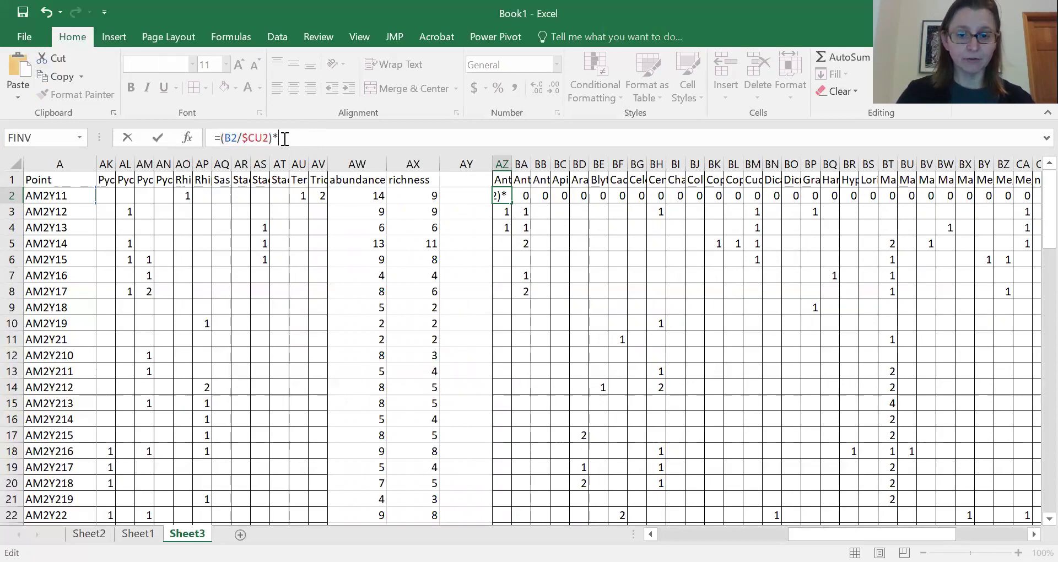
{"action": "type", "text": "ln("}
{"action": "key", "text": "ctrl+v"}
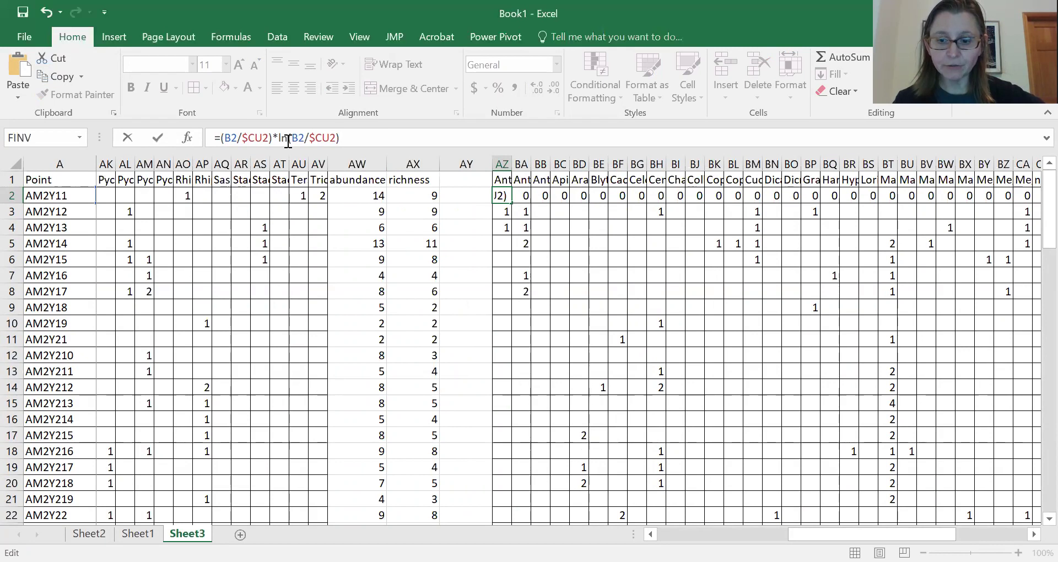
{"action": "key", "text": "Return"}
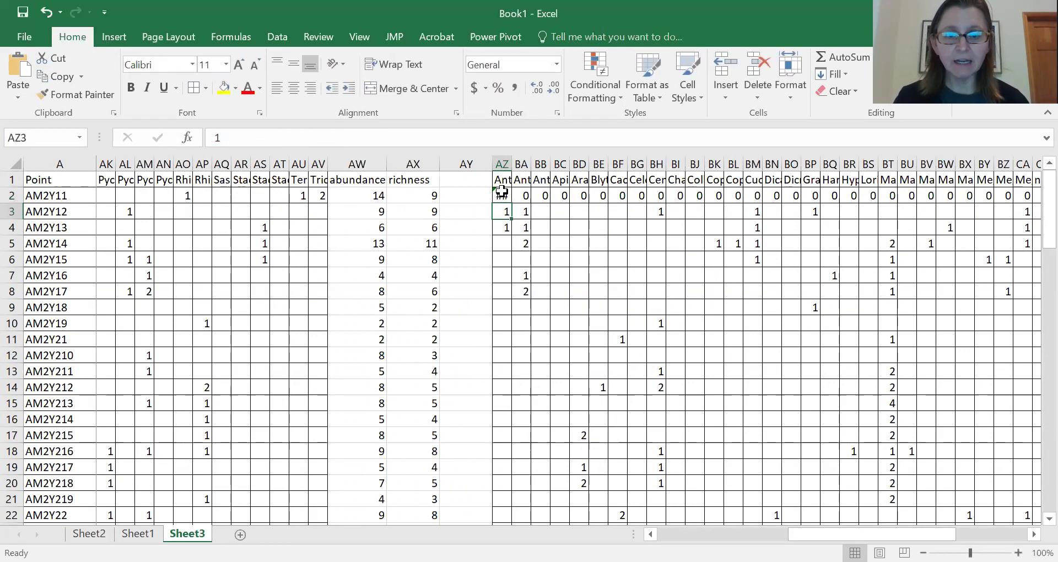
- Widen column AZ slightly and fill the AZ2 formula across row 2 through CT2
{"action": "left_click", "coordinate": [498, 196]}
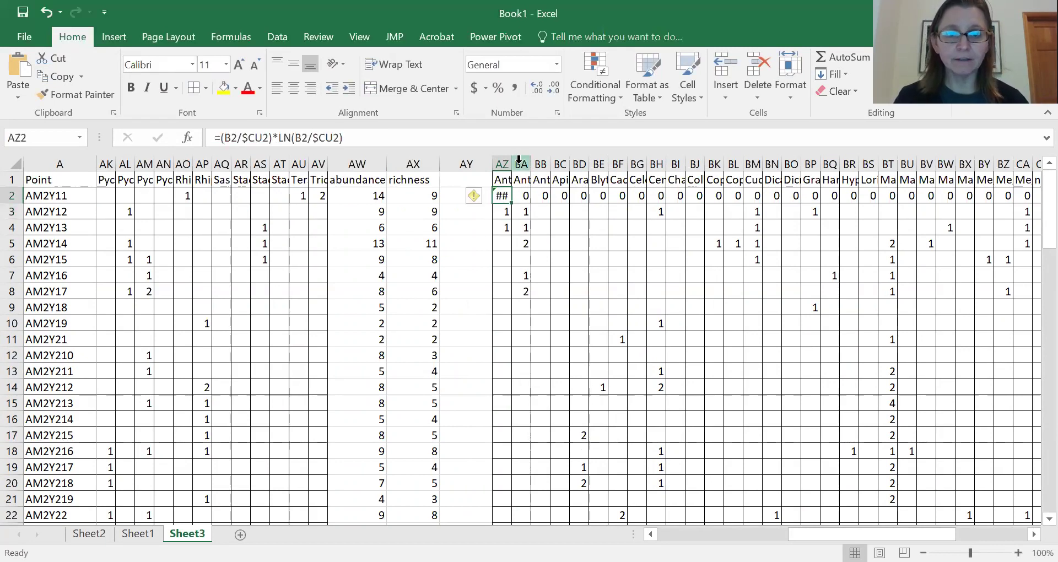
{"action": "left_click_drag", "start_coordinate": [513, 164], "coordinate": [540, 164]}
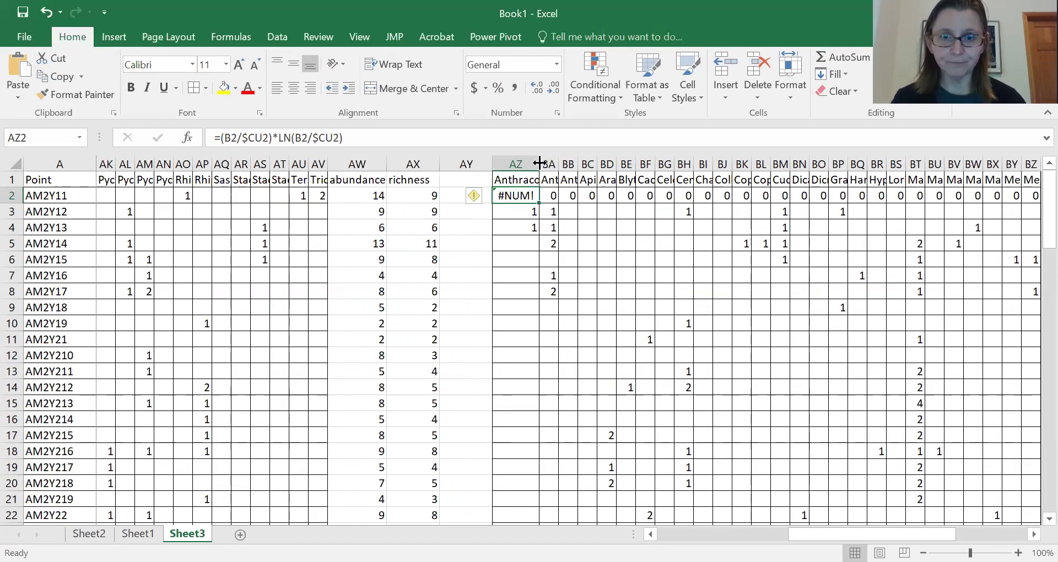
{"action": "left_click_drag", "start_coordinate": [539, 165], "coordinate": [521, 165]}
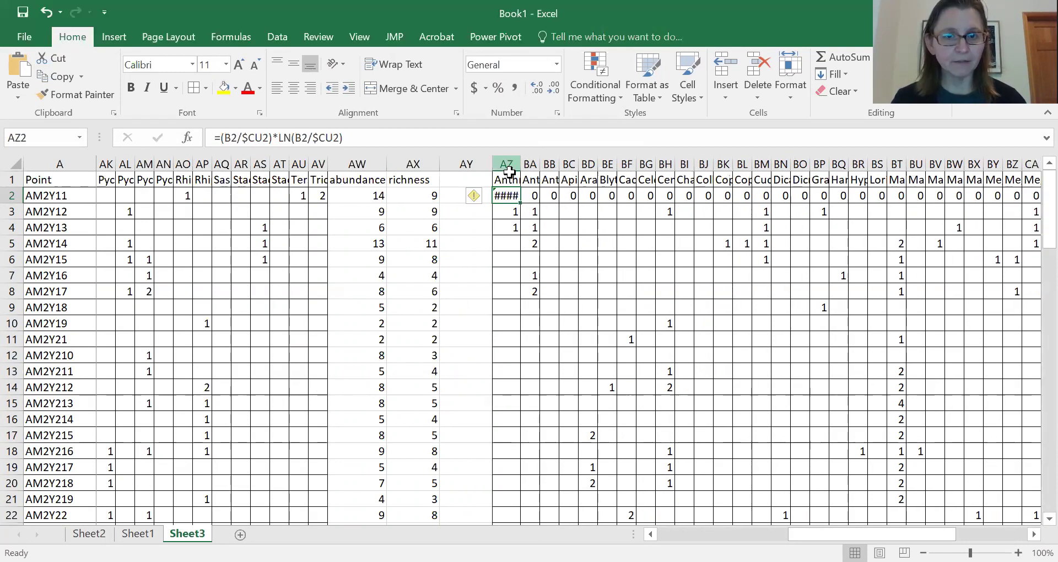
{"action": "left_click_drag", "start_coordinate": [520, 205], "coordinate": [920, 196]}
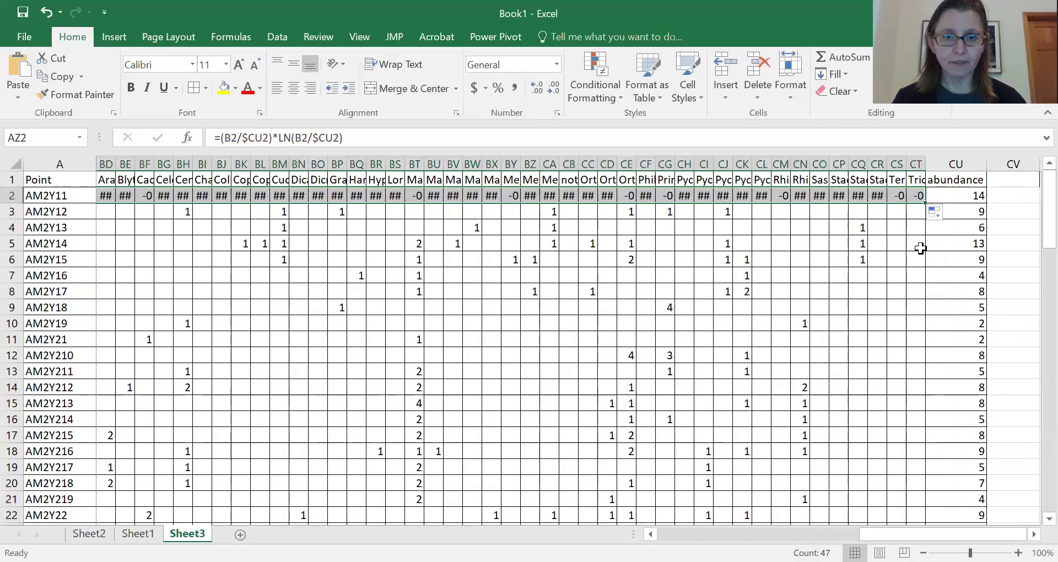
- Examine the copied formulas in BF2, BT2, CE2 and BD2, including the error options for BD2
{"action": "left_click", "coordinate": [146, 197]}
{"action": "left_click", "coordinate": [415, 197]}
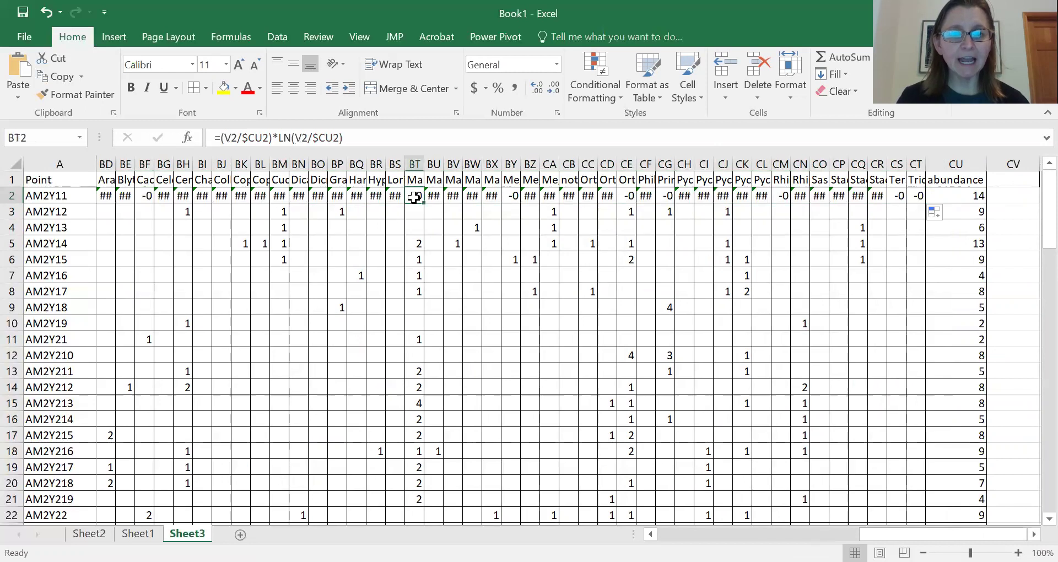
{"action": "left_click", "coordinate": [628, 199]}
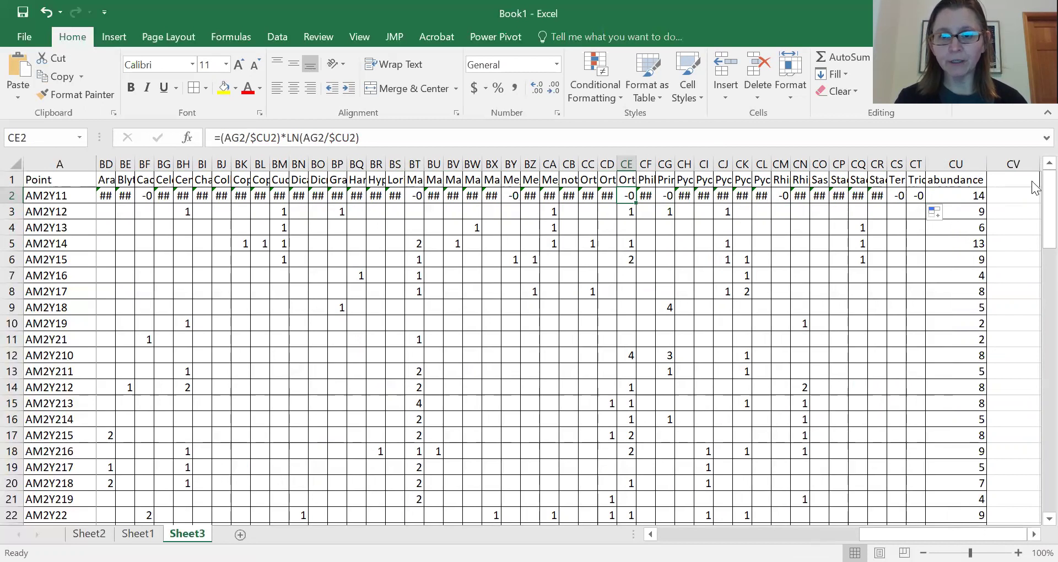
{"action": "left_click", "coordinate": [102, 197]}
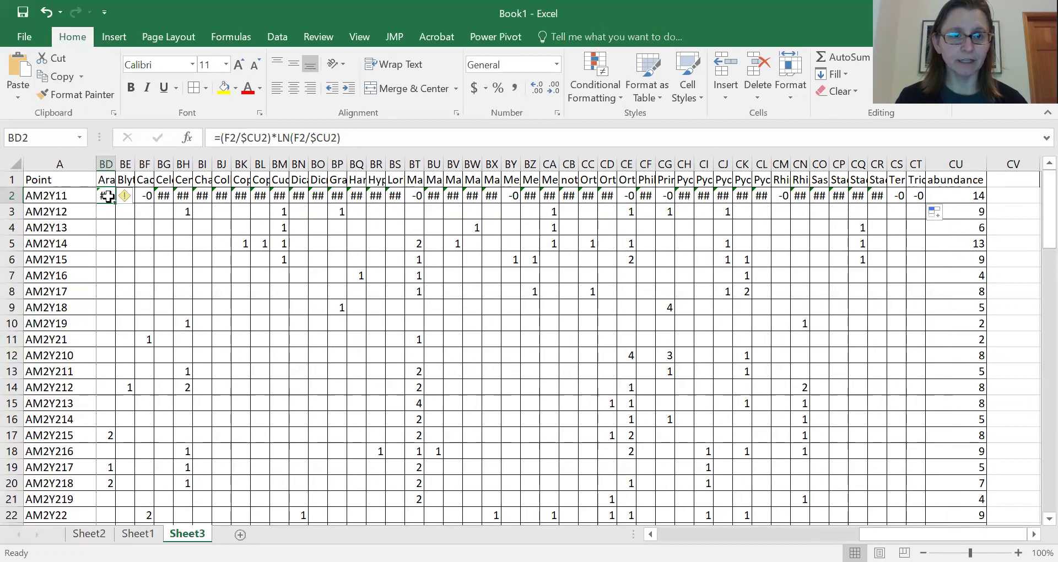
{"action": "left_click", "coordinate": [124, 198]}
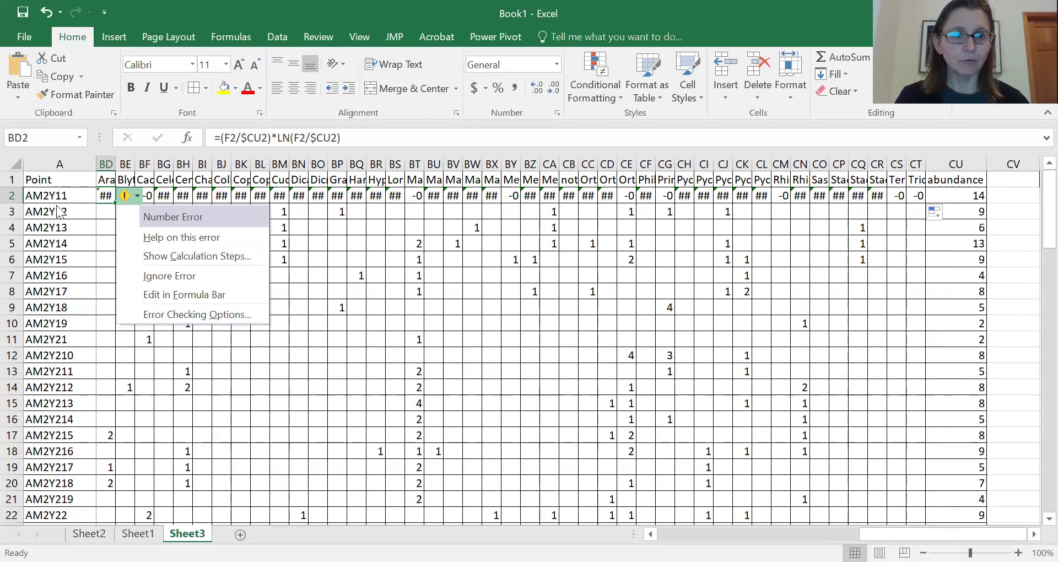
{"action": "left_click", "coordinate": [106, 195]}
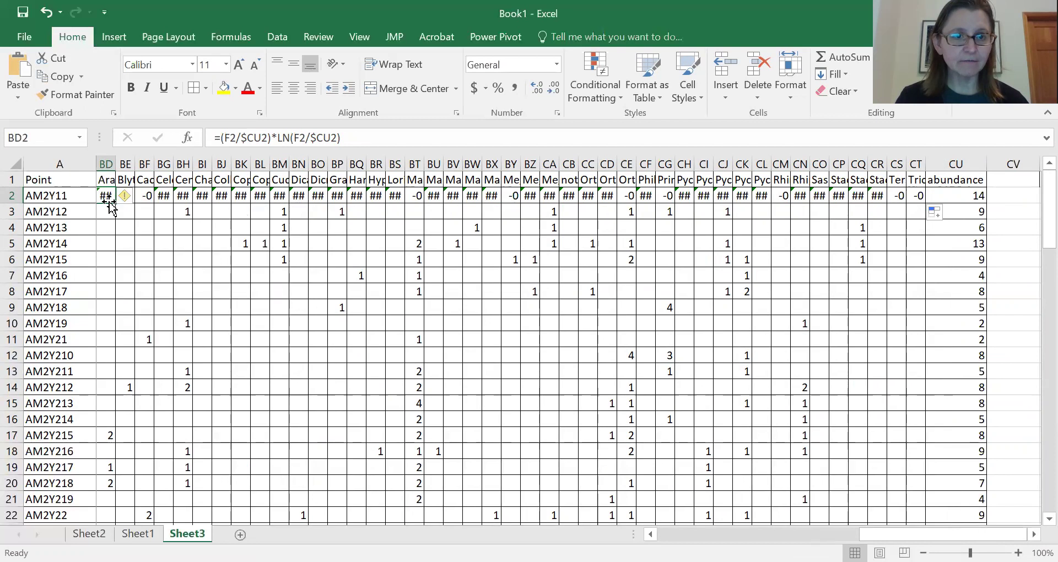
- Fill the formulas from BD2:CT2 down through row 90 for the remaining survey points
{"action": "left_click_drag", "start_coordinate": [114, 203], "coordinate": [928, 217]}
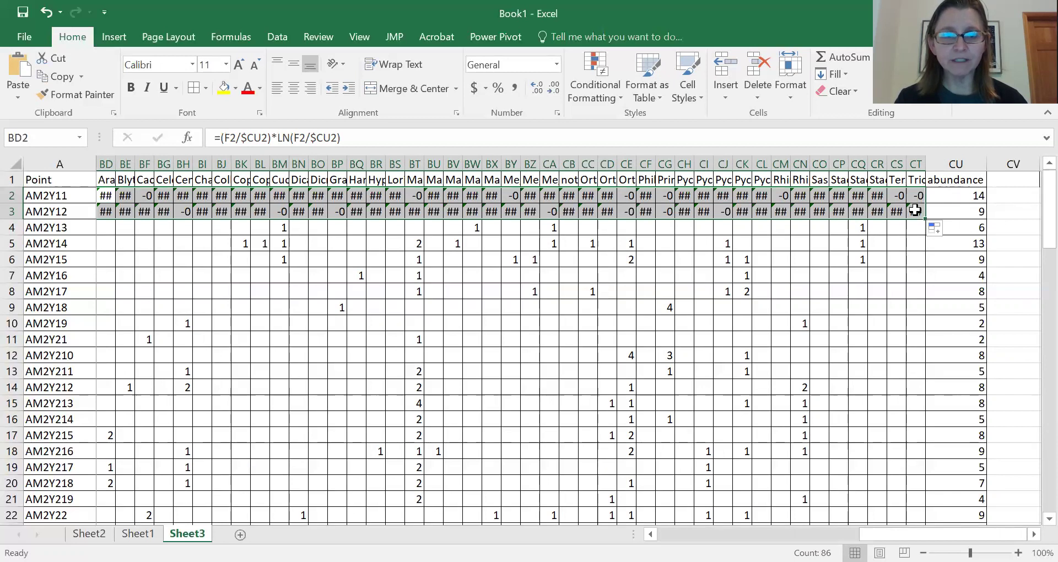
{"action": "left_click", "coordinate": [915, 213]}
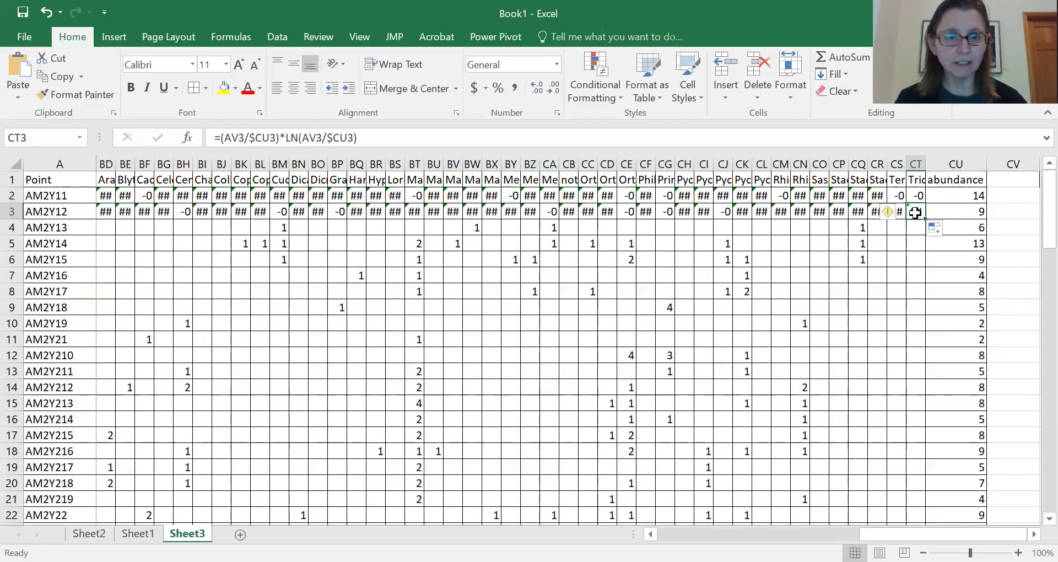
{"action": "left_click_drag", "start_coordinate": [107, 211], "coordinate": [454, 231]}
{"action": "mouse_move", "coordinate": [885, 215]}
{"action": "left_mouse_down"}
{"action": "mouse_move", "coordinate": [918, 214]}
{"action": "mouse_move", "coordinate": [936, 527]}
{"action": "mouse_move", "coordinate": [912, 441]}
{"action": "mouse_move", "coordinate": [912, 525]}
{"action": "mouse_move", "coordinate": [897, 498]}
{"action": "mouse_move", "coordinate": [906, 438]}
{"action": "mouse_move", "coordinate": [914, 483]}
{"action": "left_mouse_up"}
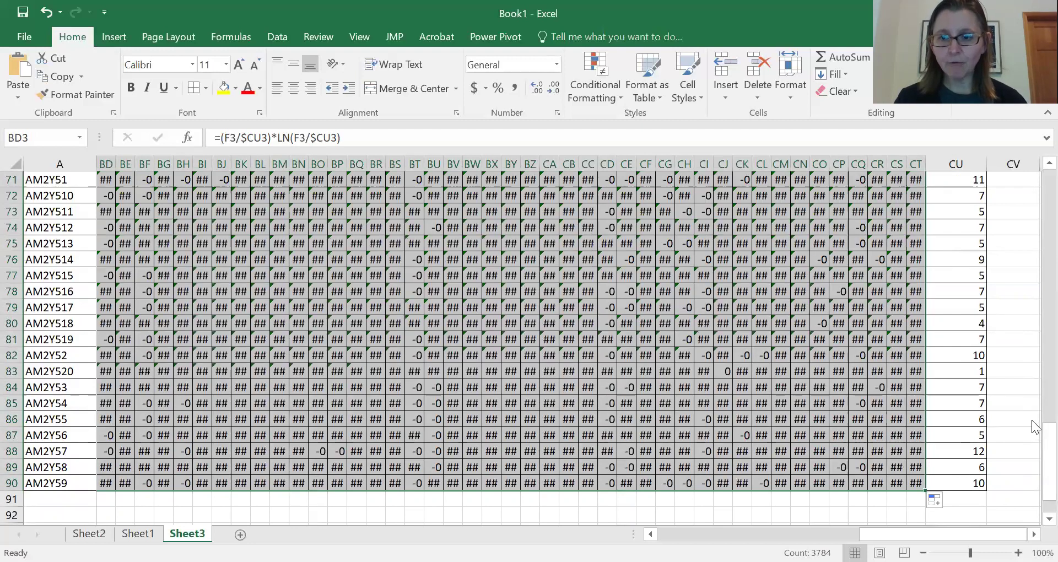
{"action": "left_click_drag", "start_coordinate": [1033, 457], "coordinate": [1033, 389]}
{"action": "left_click_drag", "start_coordinate": [1032, 344], "coordinate": [1032, 190]}
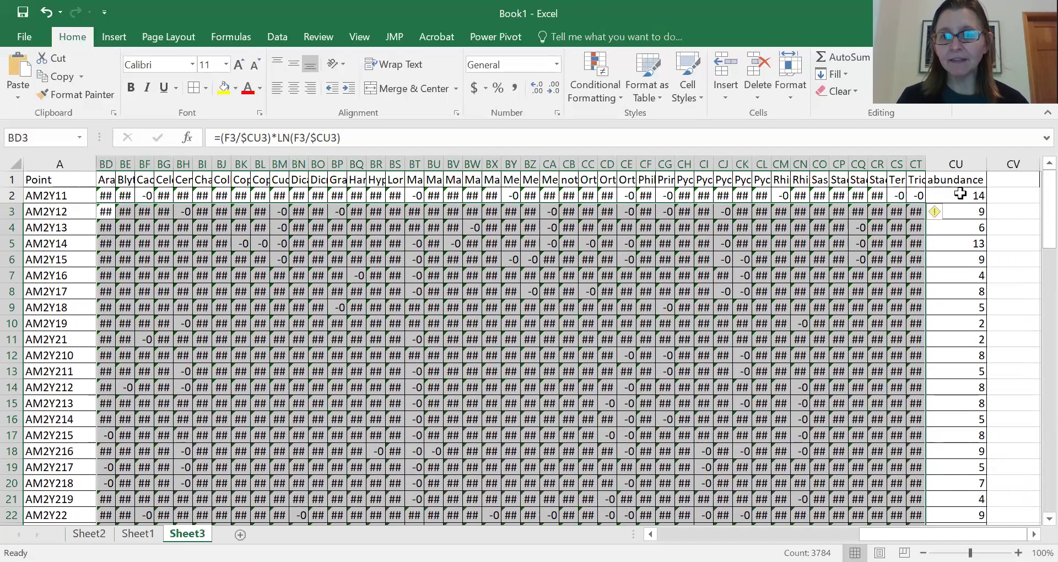
- Try to sum BD2:CT2 in the abundance cell CU2, and undo the entry
{"action": "left_click", "coordinate": [961, 195]}
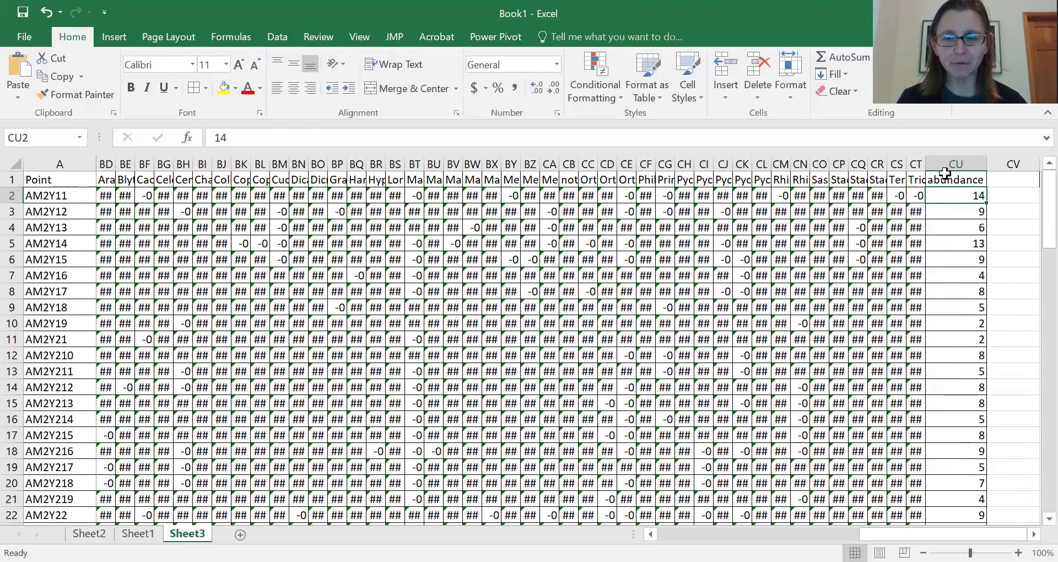
{"action": "left_click", "coordinate": [835, 58]}
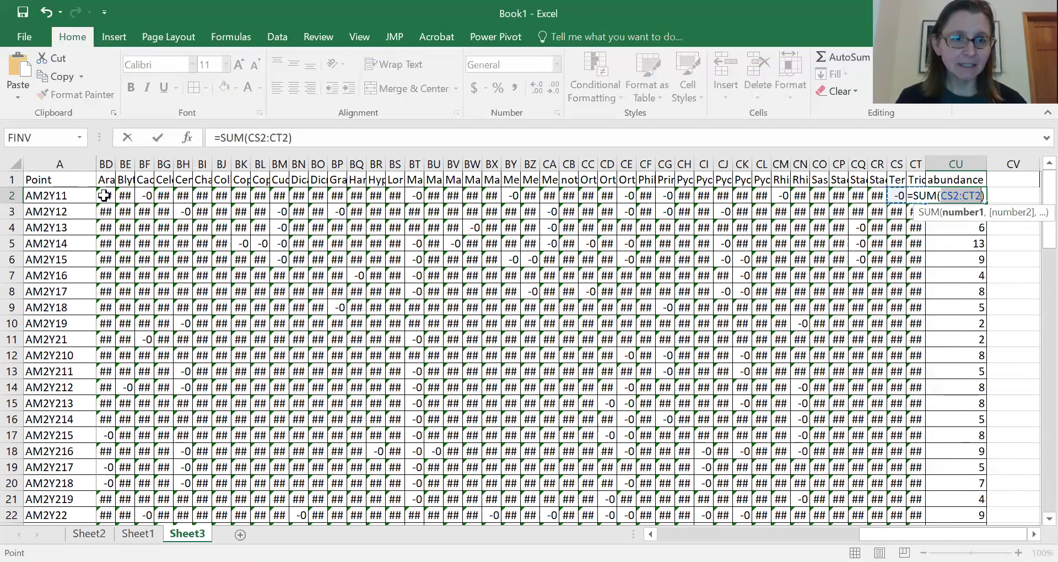
{"action": "left_click", "coordinate": [106, 196]}
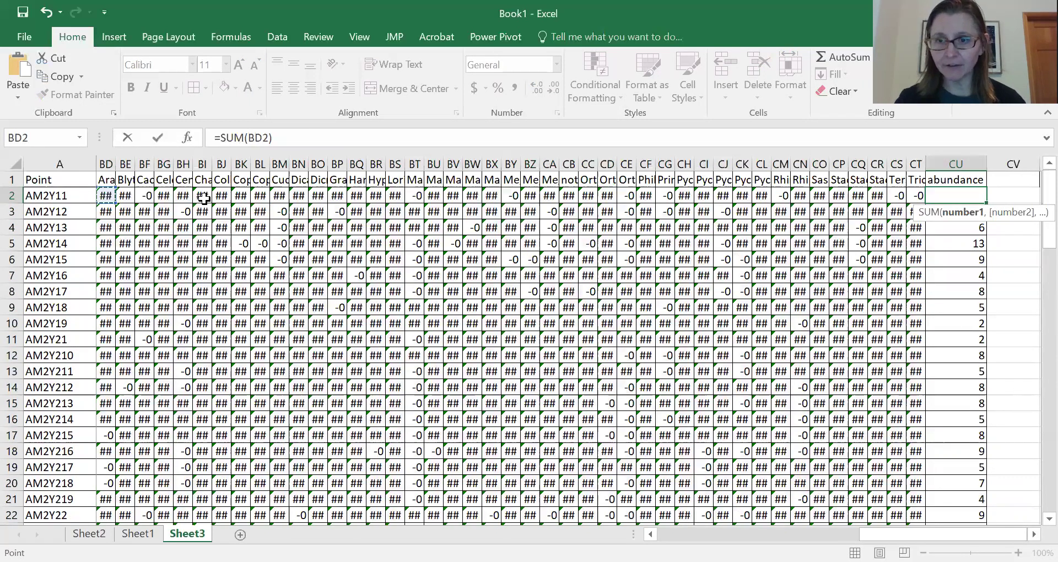
{"action": "key", "text": "ctrl+shift+Right"}
{"action": "key", "text": "Return"}
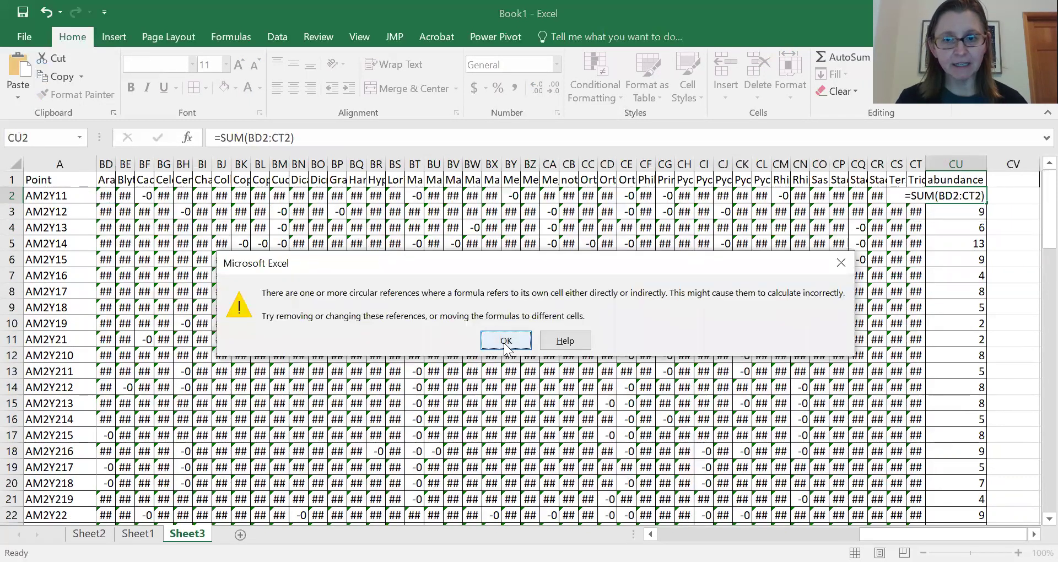
{"action": "left_click", "coordinate": [505, 341]}
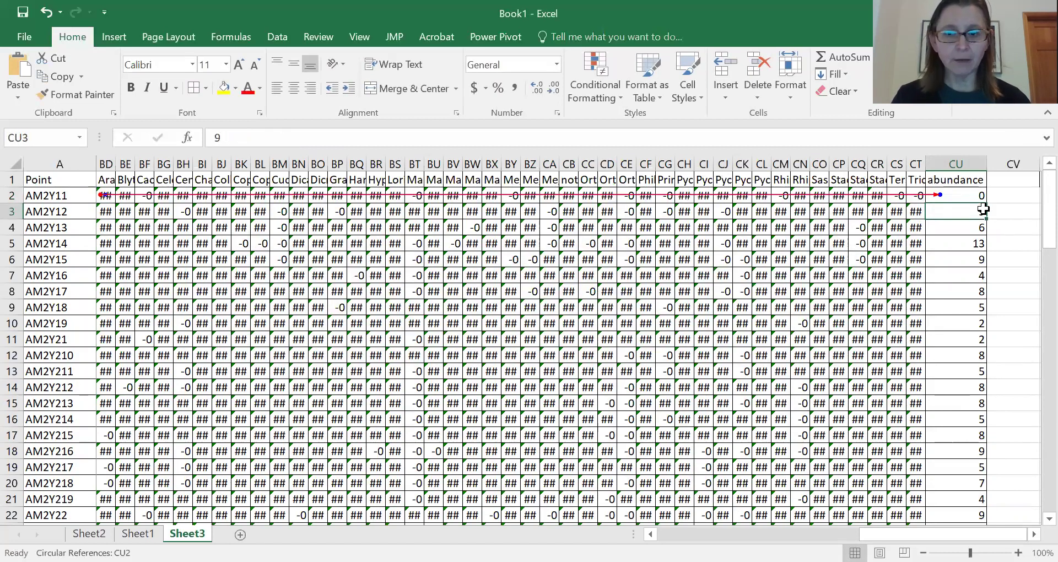
{"action": "left_click", "coordinate": [967, 194]}
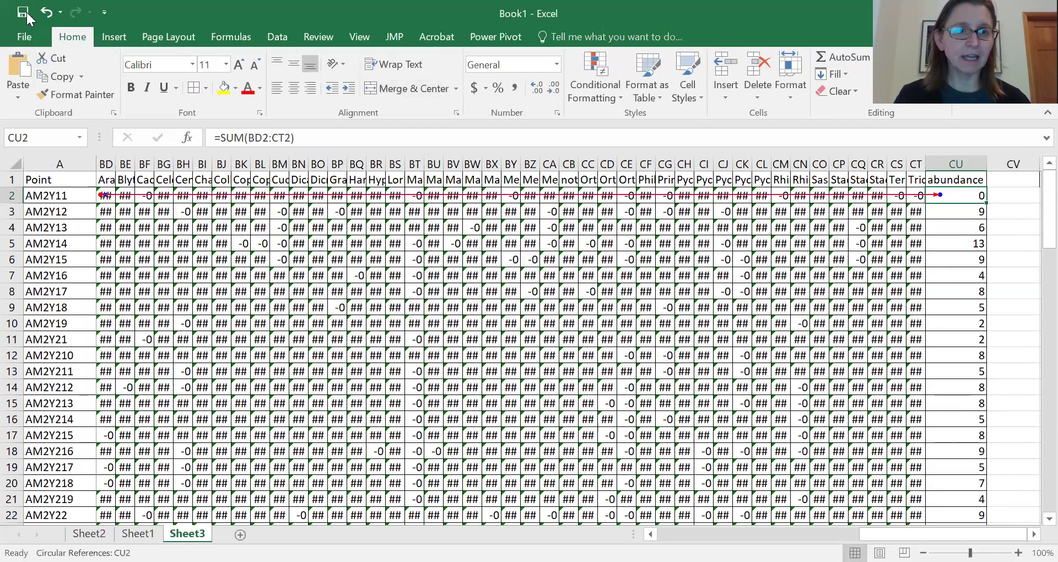
{"action": "left_click", "coordinate": [47, 13]}
- Copy the formula results in BD2:CT90 and paste them back over the same range as values only
{"action": "mouse_move", "coordinate": [105, 195]}
{"action": "left_mouse_down"}
{"action": "mouse_move", "coordinate": [474, 197]}
{"action": "mouse_move", "coordinate": [904, 276]}
{"action": "mouse_move", "coordinate": [913, 518]}
{"action": "mouse_move", "coordinate": [925, 508]}
{"action": "mouse_move", "coordinate": [926, 517]}
{"action": "mouse_move", "coordinate": [894, 464]}
{"action": "mouse_move", "coordinate": [916, 484]}
{"action": "left_mouse_up"}
{"action": "left_click_drag", "start_coordinate": [1050, 464], "coordinate": [1034, 184]}
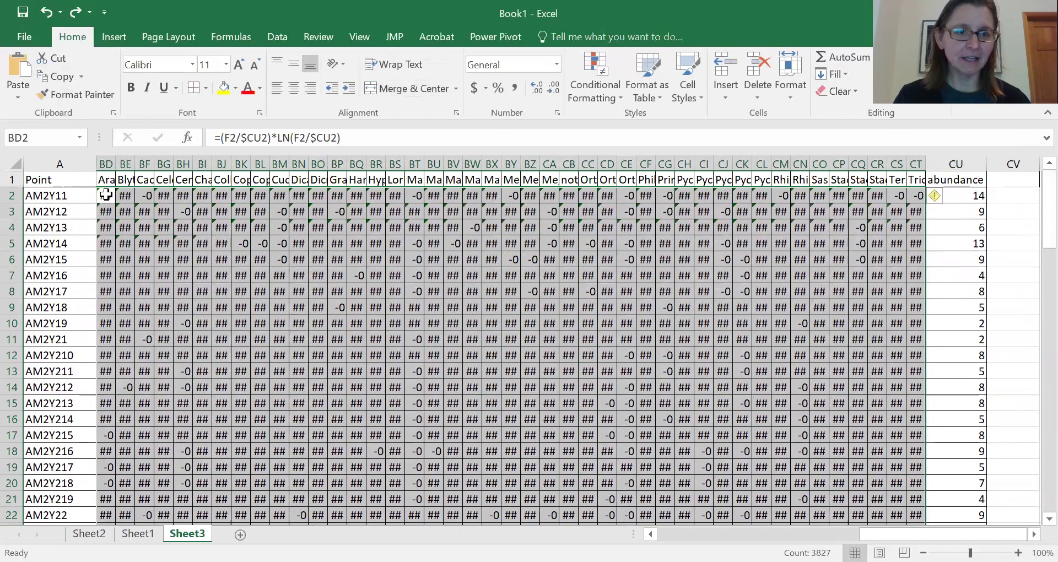
{"action": "key", "text": "ctrl+c"}
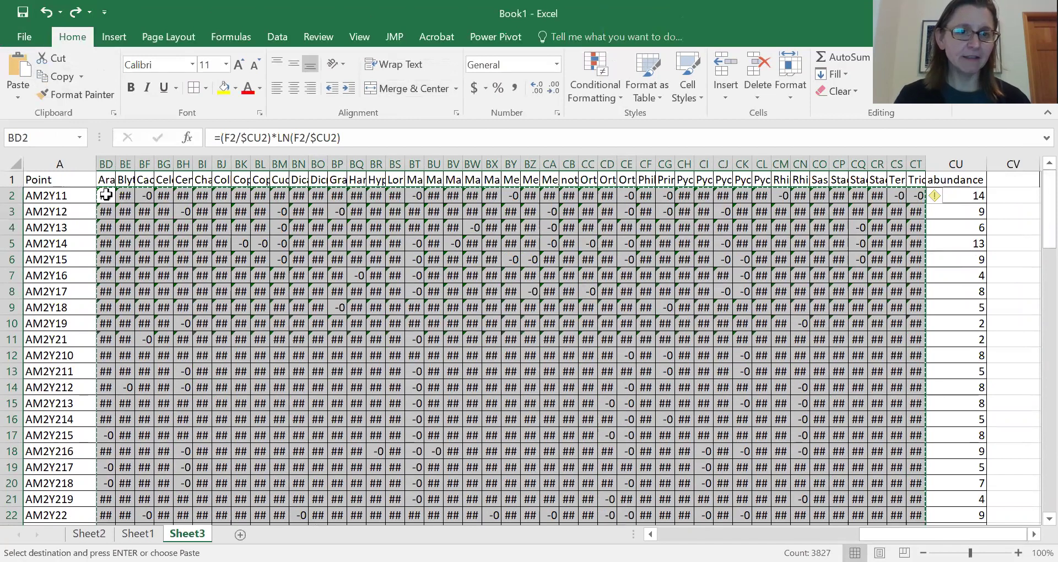
{"action": "right_click", "coordinate": [108, 197]}
{"action": "left_click", "coordinate": [164, 267]}
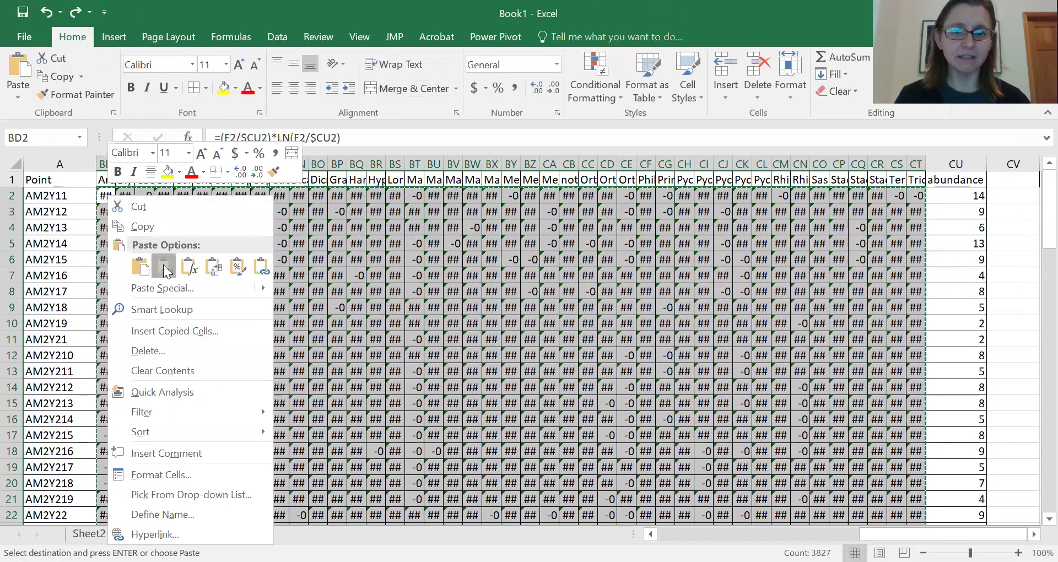
- Sum the row 2 species values BD2:CT2 in the abundance cell CU2
{"action": "left_click", "coordinate": [963, 195]}
{"action": "key", "text": "Escape"}
{"action": "left_click", "coordinate": [828, 55]}
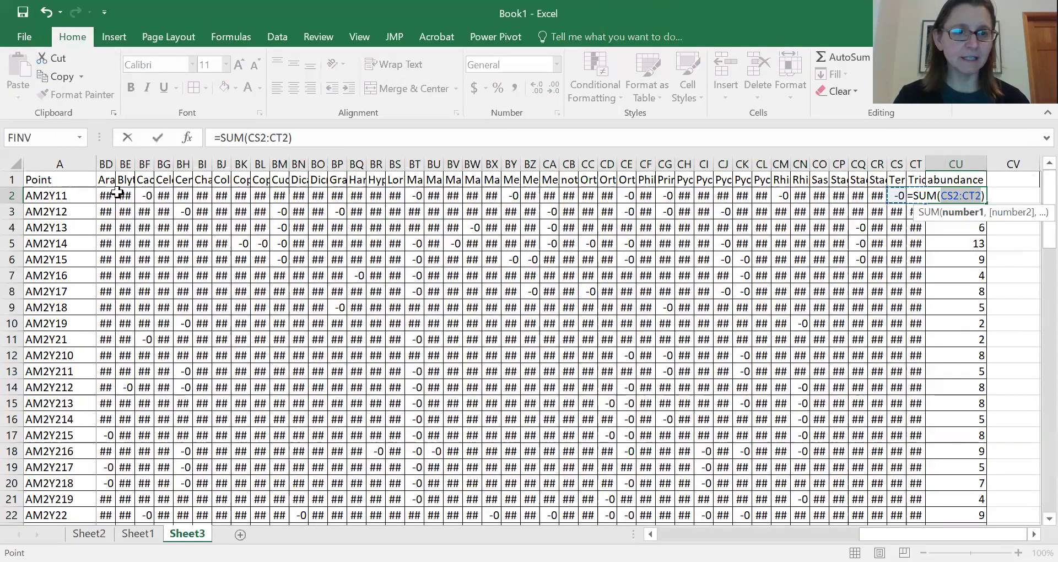
{"action": "left_click_drag", "start_coordinate": [104, 197], "coordinate": [148, 199]}
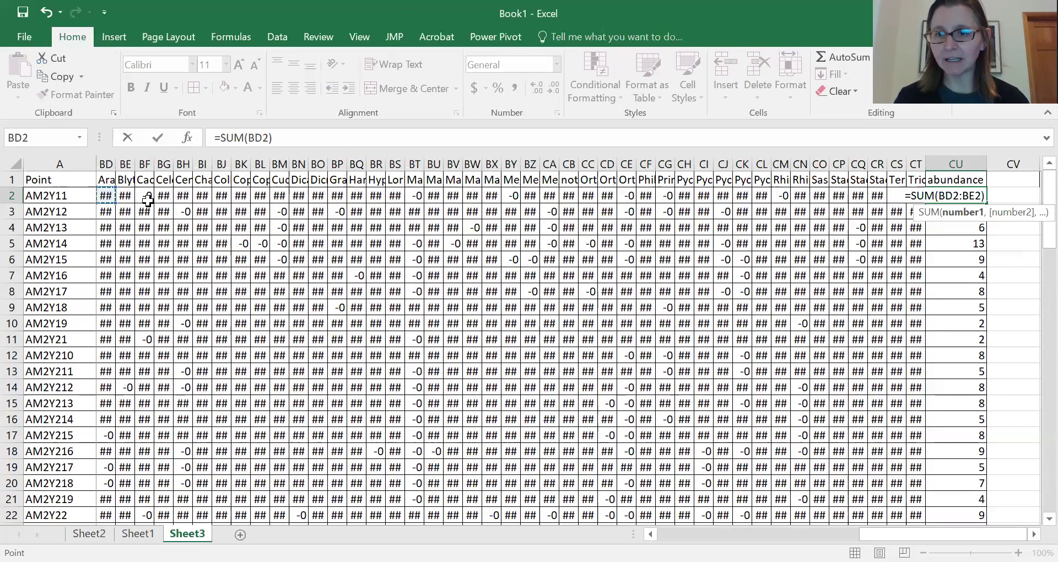
{"action": "left_click_drag", "start_coordinate": [148, 200], "coordinate": [915, 197]}
{"action": "key", "text": "Return"}
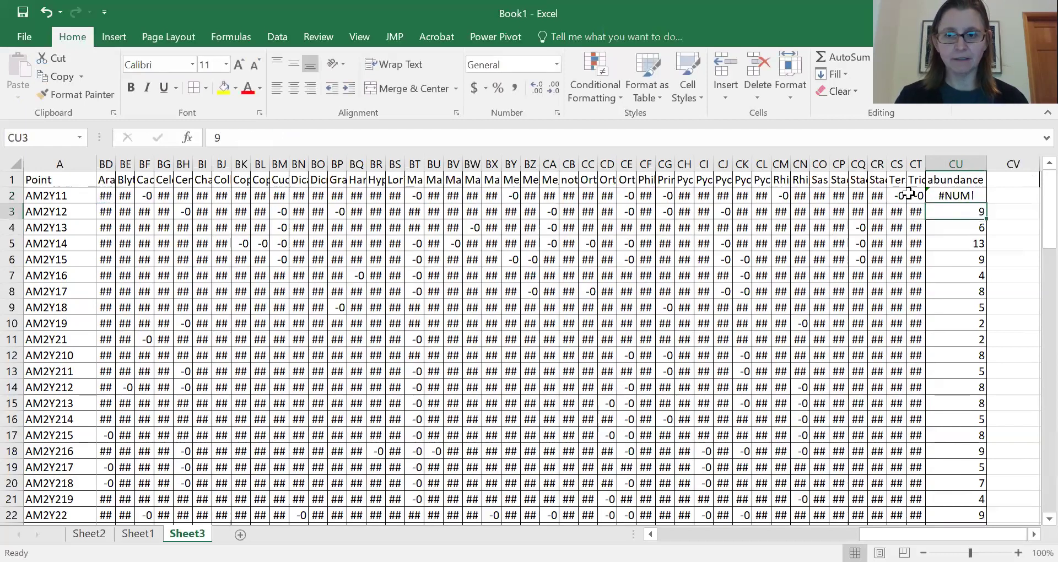
{"action": "left_click", "coordinate": [973, 194]}
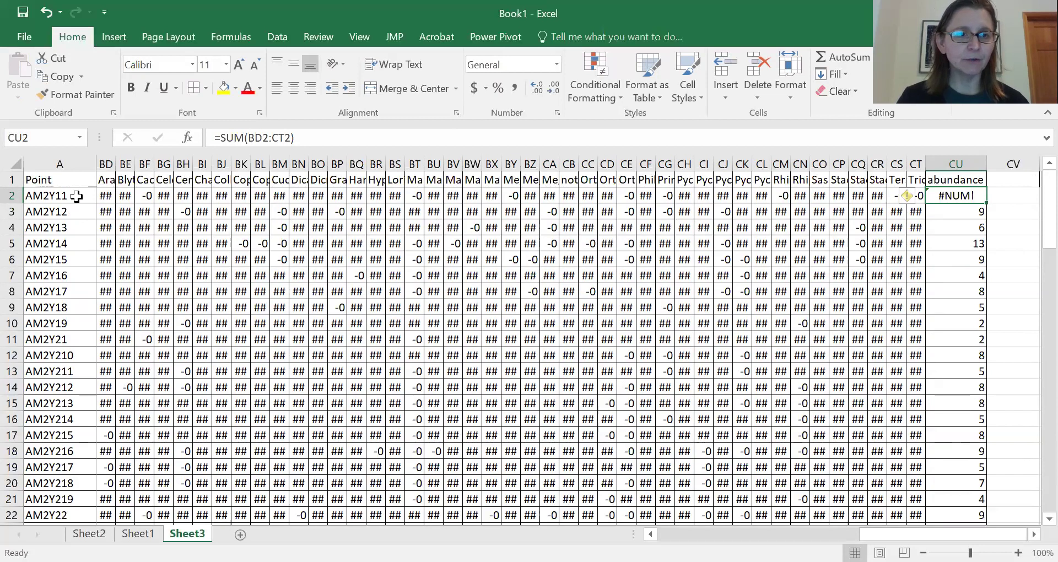
- Replace every #NUM! in BD2:CT90 with an empty value
{"action": "mouse_move", "coordinate": [108, 200]}
{"action": "left_mouse_down"}
{"action": "mouse_move", "coordinate": [931, 301]}
{"action": "mouse_move", "coordinate": [916, 521]}
{"action": "mouse_move", "coordinate": [911, 503]}
{"action": "left_mouse_up"}
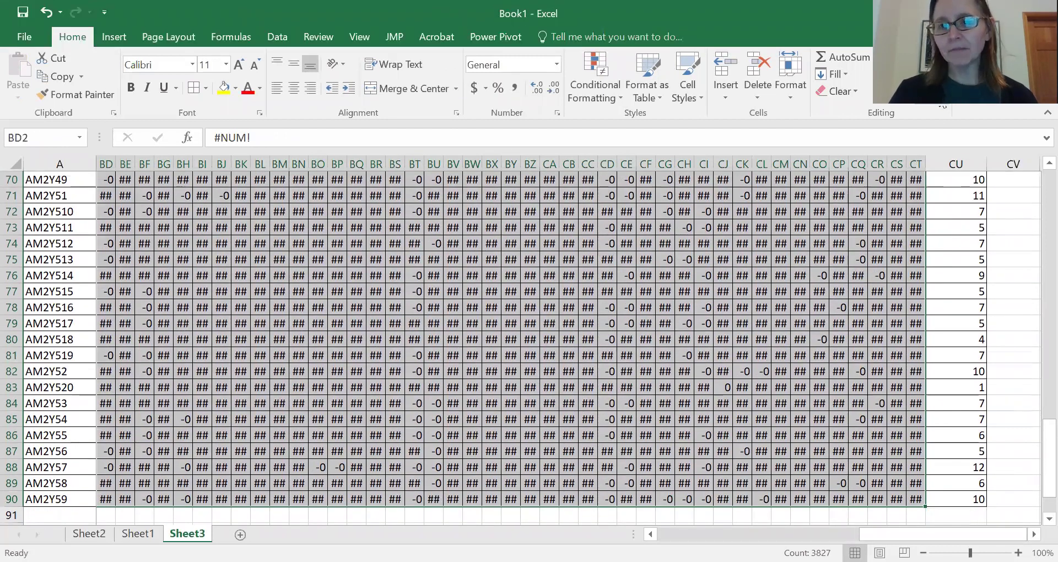
{"action": "left_click", "coordinate": [967, 94]}
{"action": "left_click", "coordinate": [938, 117]}
{"action": "left_click", "coordinate": [550, 436]}
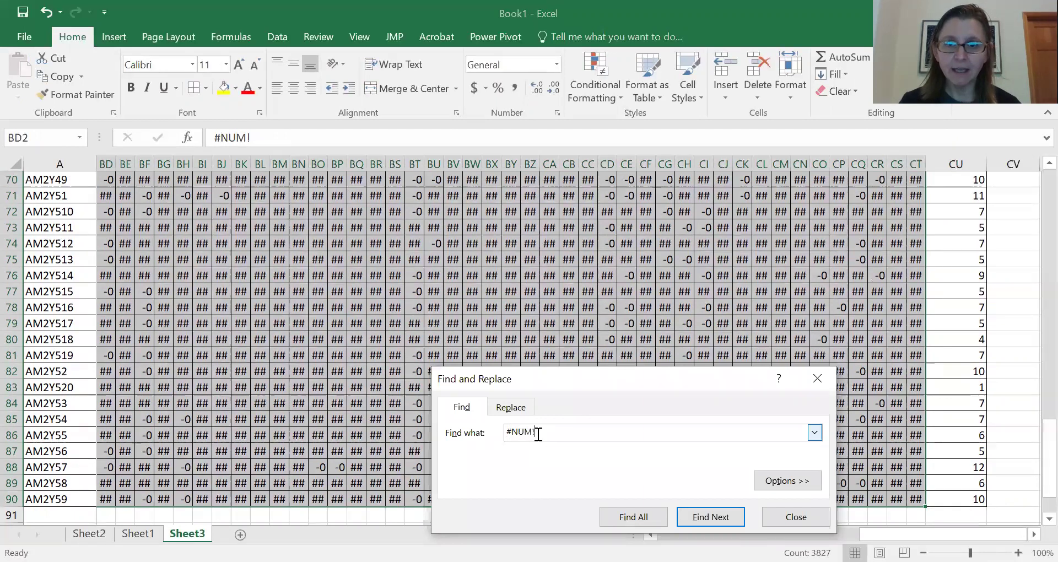
{"action": "left_click", "coordinate": [510, 409]}
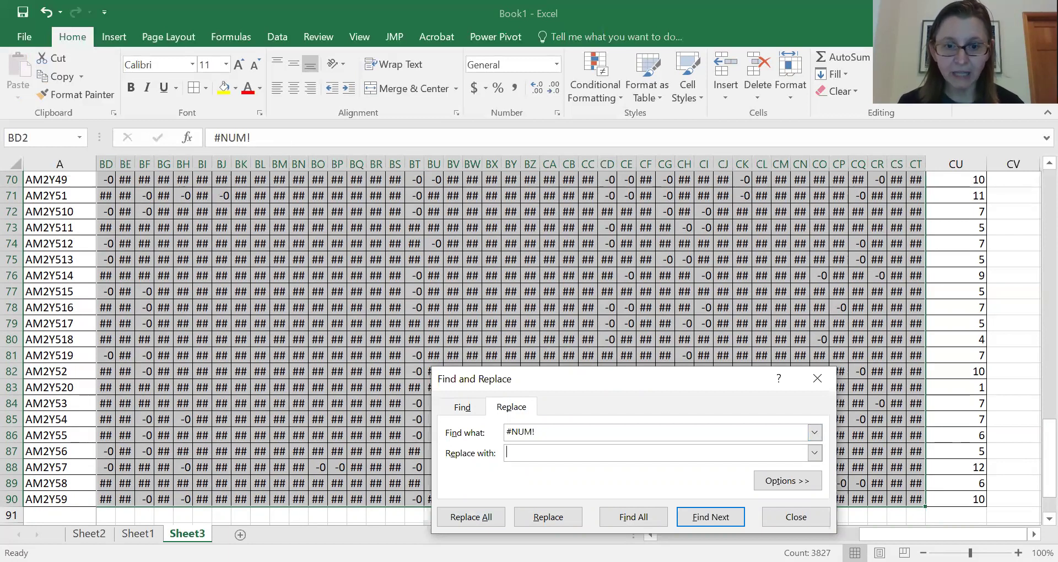
{"action": "left_click", "coordinate": [471, 517]}
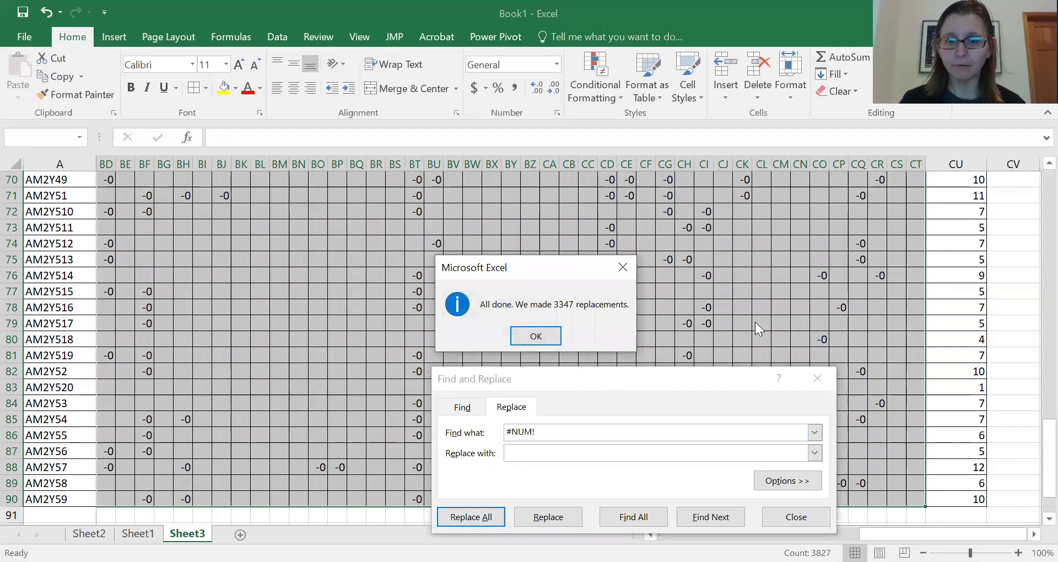
{"action": "left_click", "coordinate": [522, 337]}
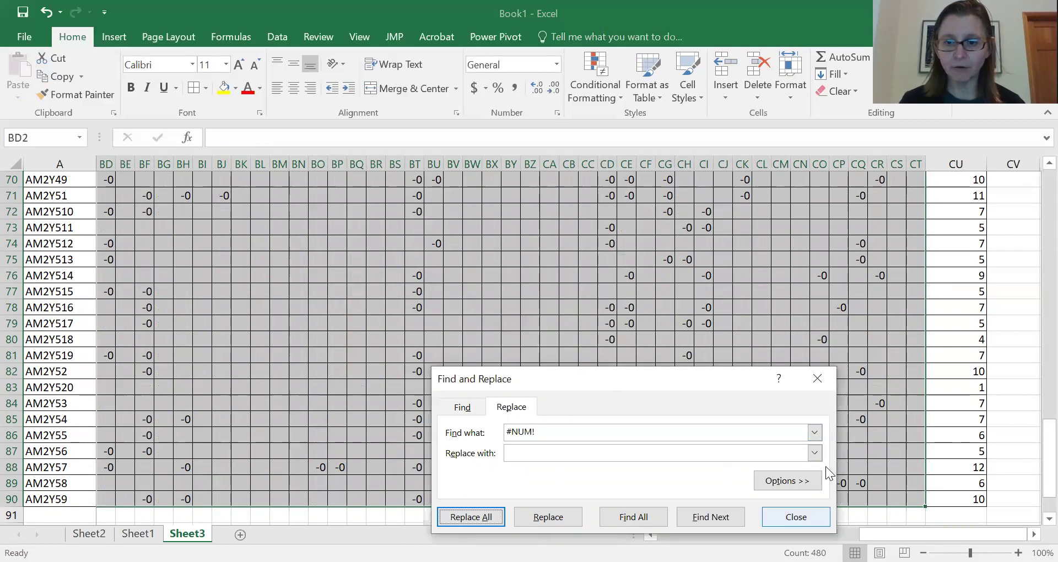
{"action": "key", "text": "Escape"}
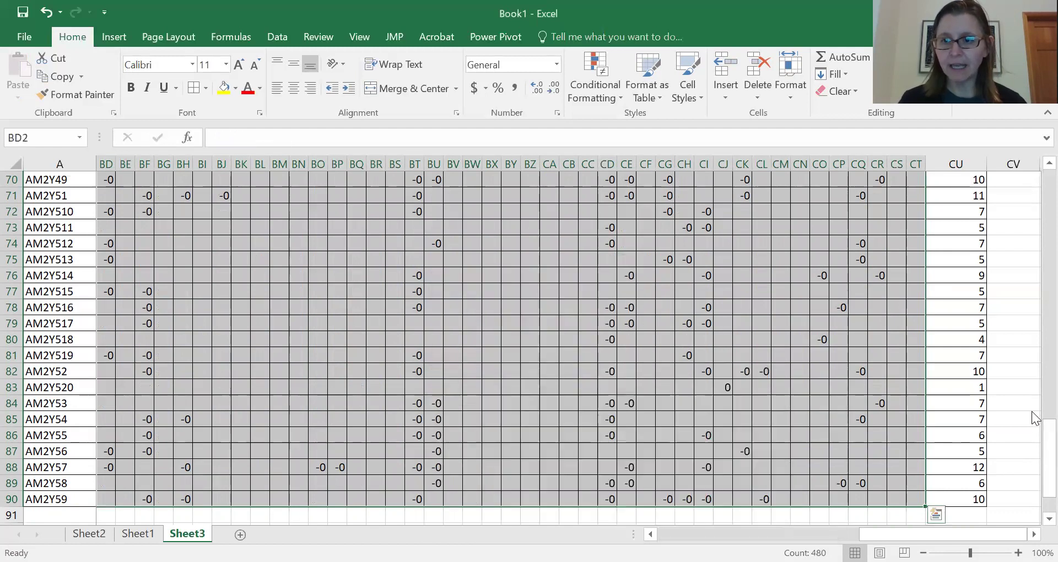
- Fill the CU2 sum formula down through row 11
{"action": "scroll", "coordinate": [1032, 477], "scroll_direction": "up", "scroll_amount": 20}
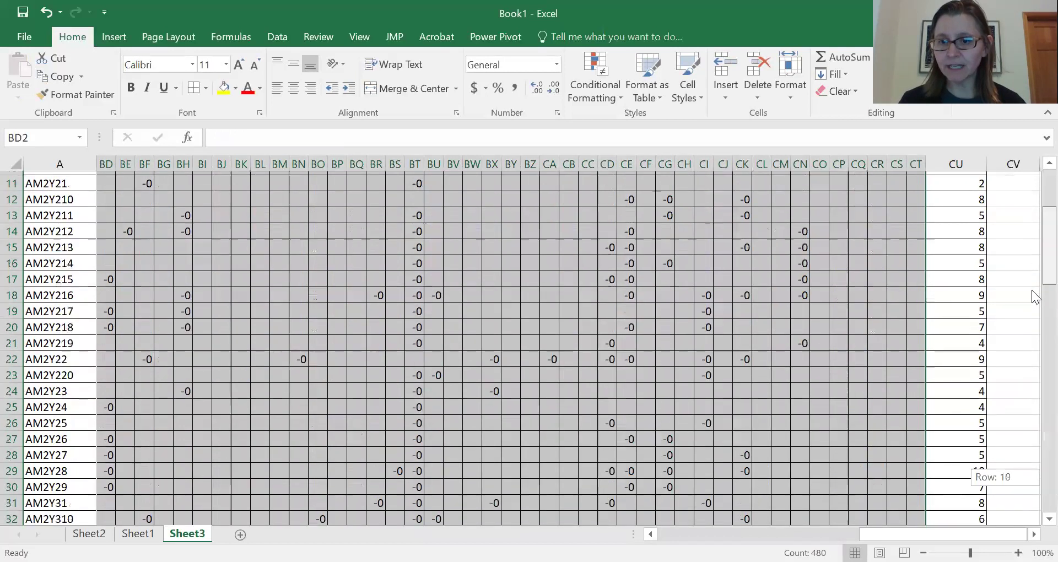
{"action": "left_click", "coordinate": [960, 196]}
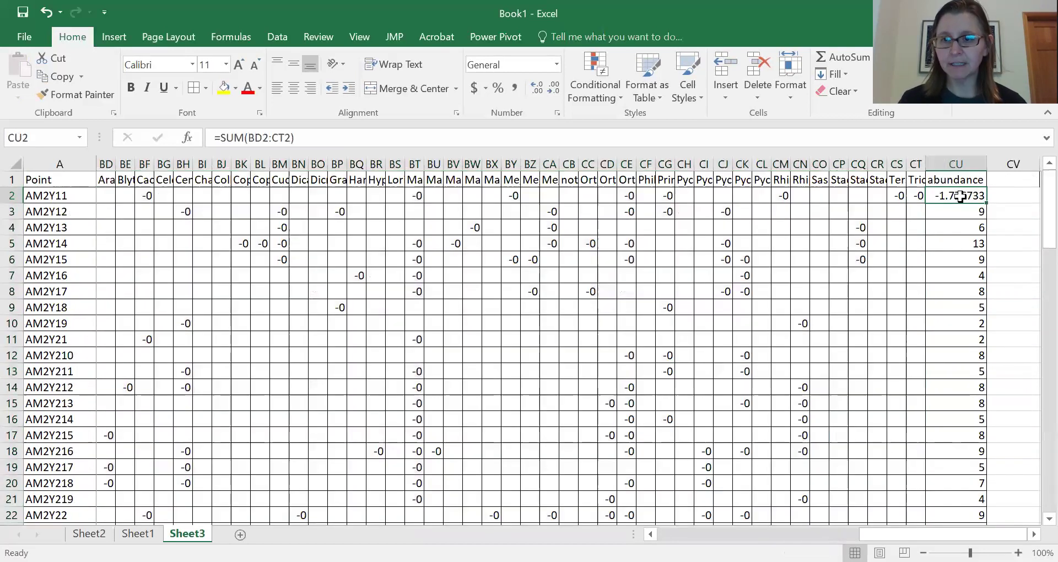
{"action": "left_click_drag", "start_coordinate": [984, 205], "coordinate": [987, 346]}
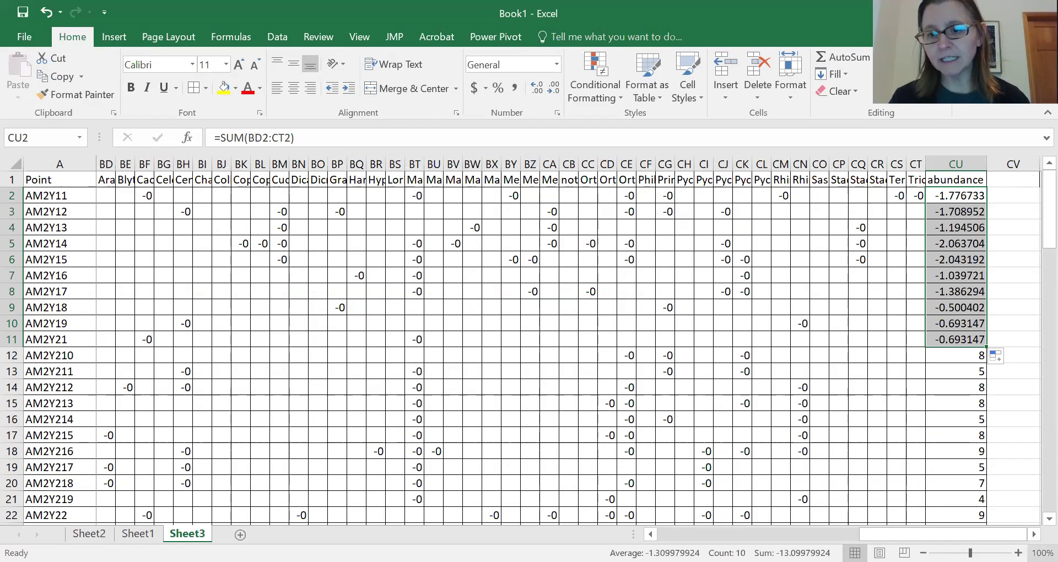
- Negate the sum in CU2 so the formula reads =-SUM(BD2:CT2)
{"action": "scroll", "coordinate": [568, 342], "scroll_direction": "right", "scroll_amount": 2}
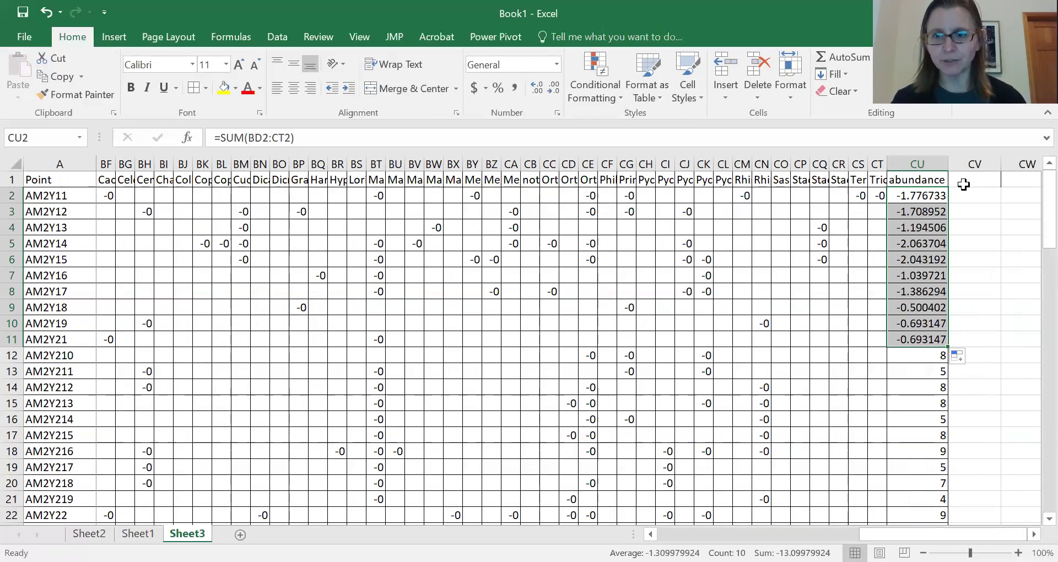
{"action": "left_click", "coordinate": [931, 197]}
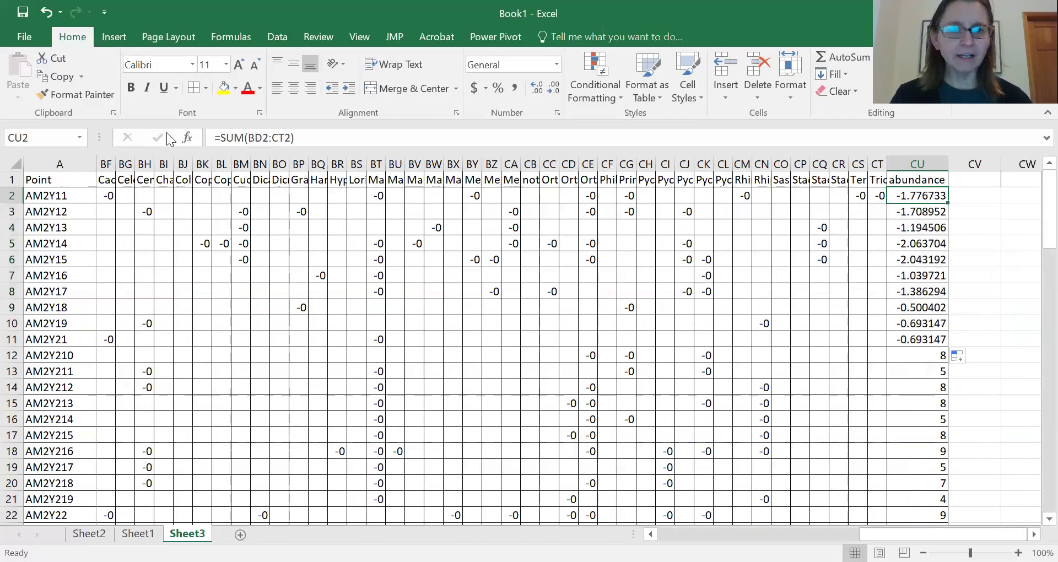
{"action": "left_click", "coordinate": [223, 137]}
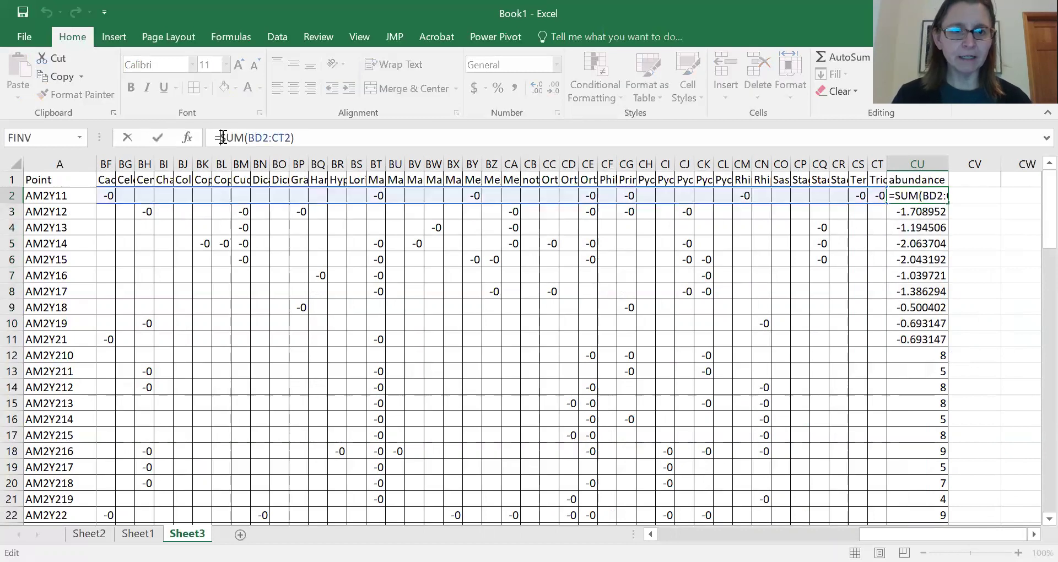
{"action": "type", "text": "-"}
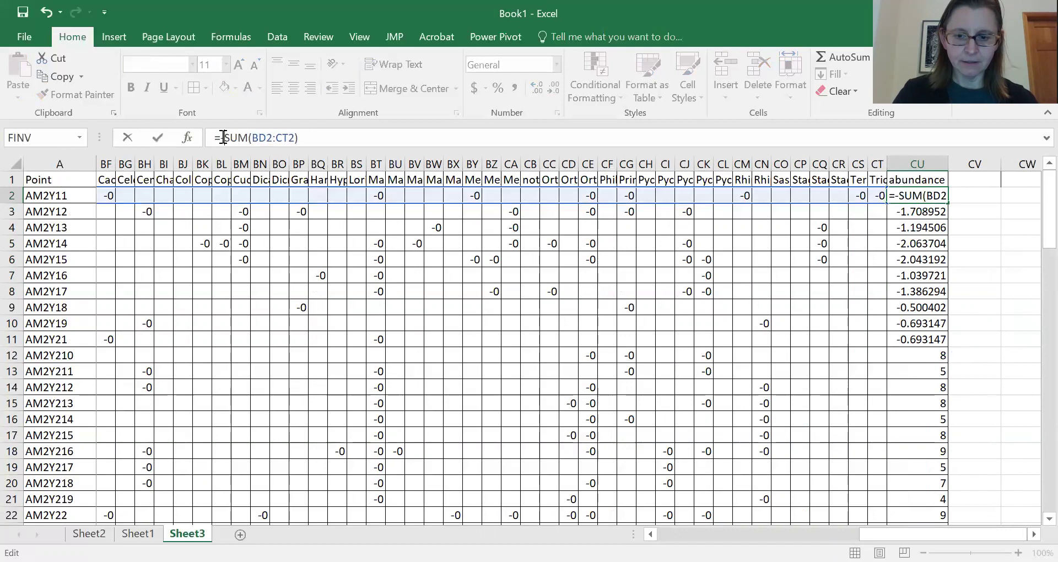
{"action": "key", "text": "Return"}
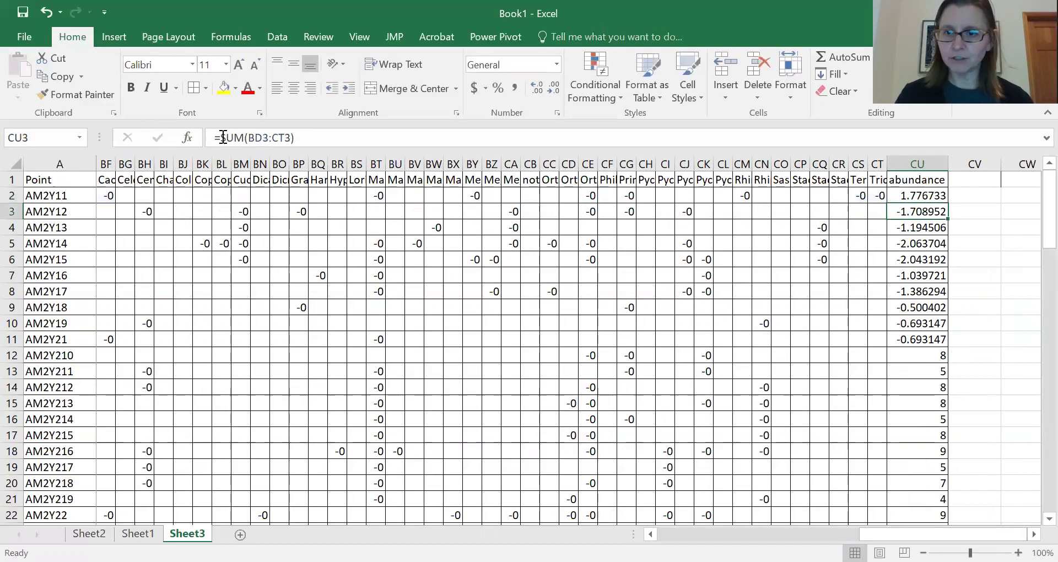
- Fill the negated sum formula from CU2 down through row 22
{"action": "left_click", "coordinate": [913, 195]}
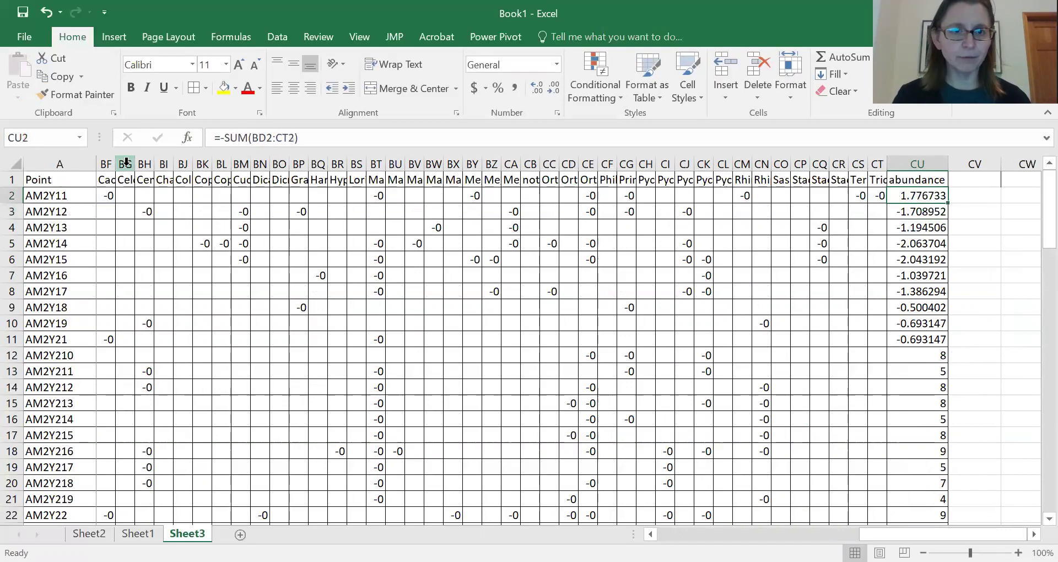
{"action": "left_click_drag", "start_coordinate": [947, 203], "coordinate": [958, 518]}
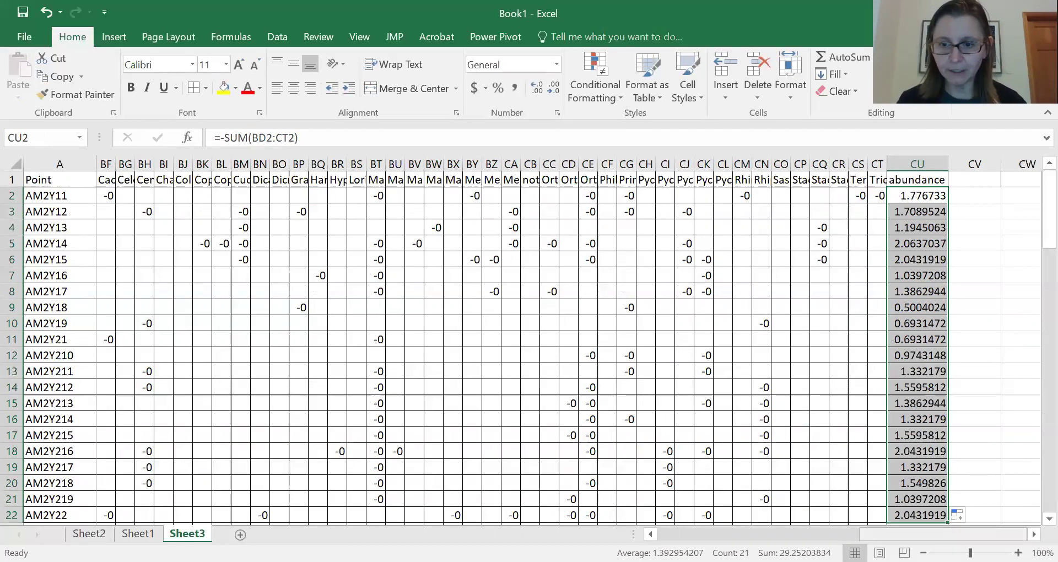
{"action": "scroll", "coordinate": [945, 432], "scroll_direction": "left", "scroll_amount": 15}
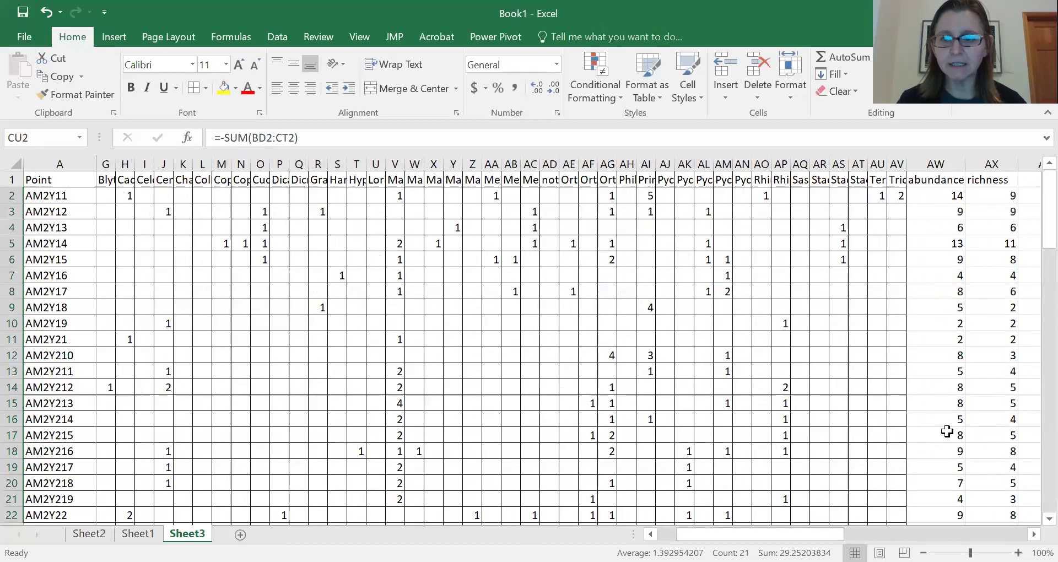